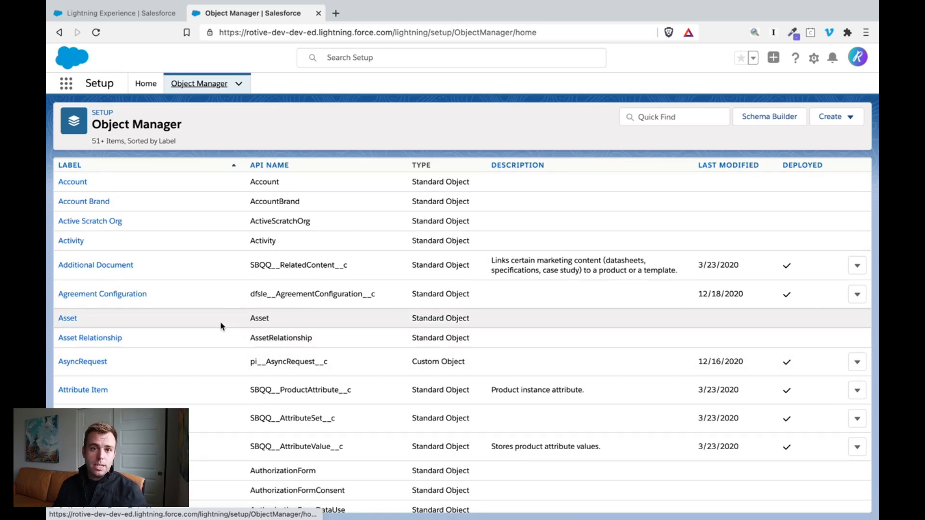
# - Find the Contact object in Object Manager, open its fields and relationships, and look for the Birthdate field
pyautogui.click(661, 117)
pyautogui.write('contact')
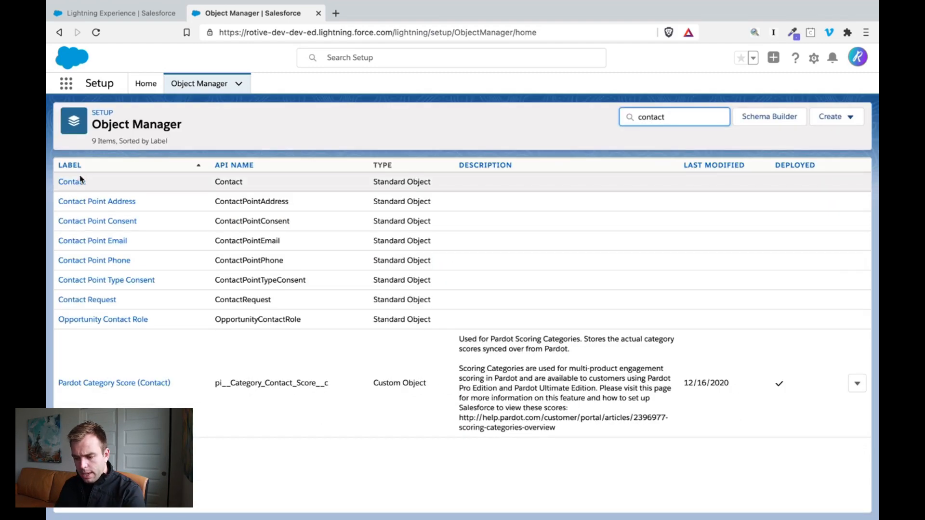
pyautogui.click(72, 183)
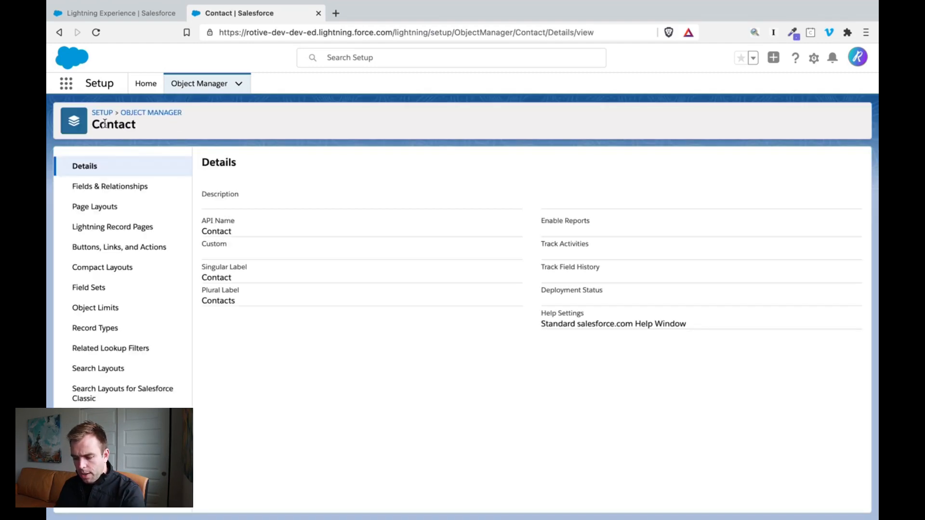
pyautogui.click(148, 185)
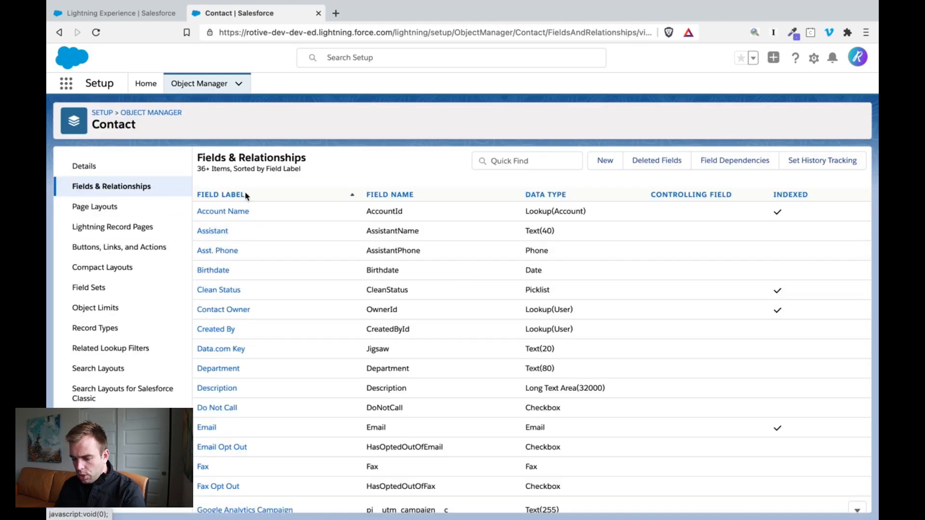
pyautogui.moveTo(252, 268); pyautogui.dragTo(197, 269)
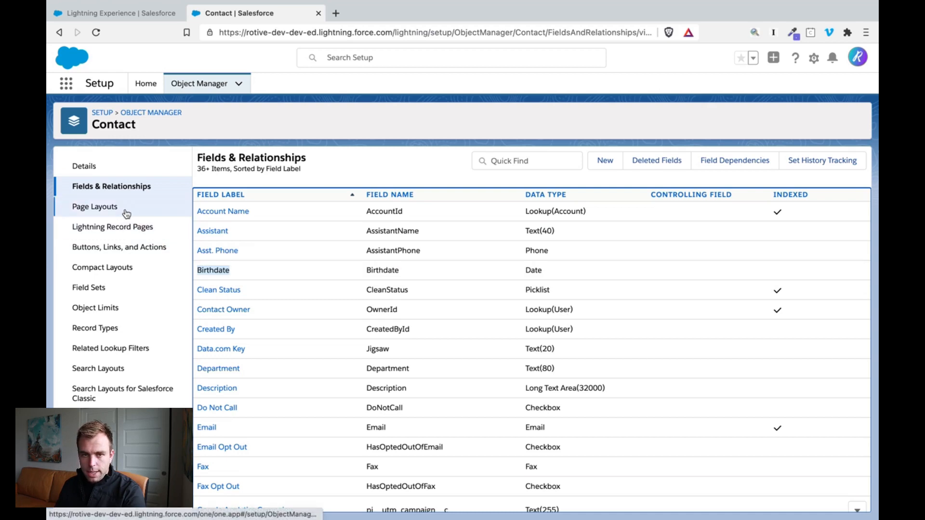
pyautogui.scroll(-3, 265, 320)
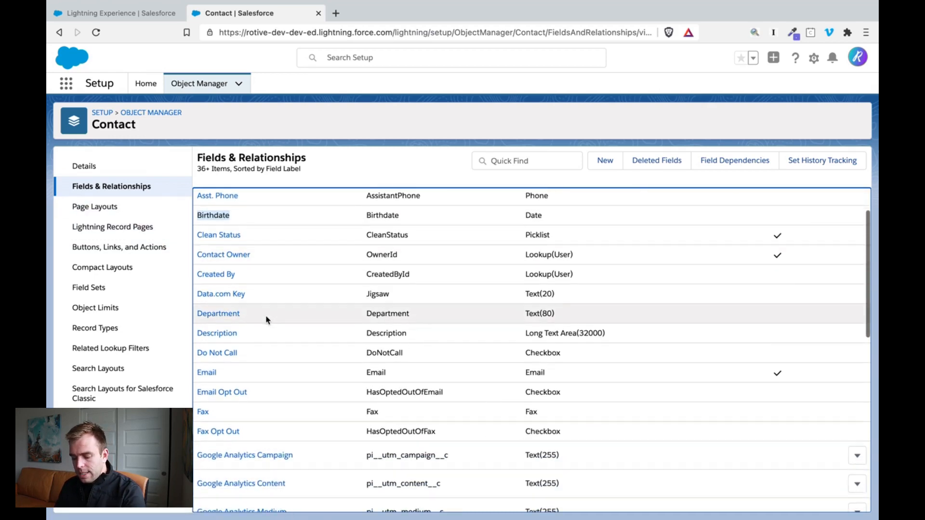
pyautogui.scroll(-5, 265, 320)
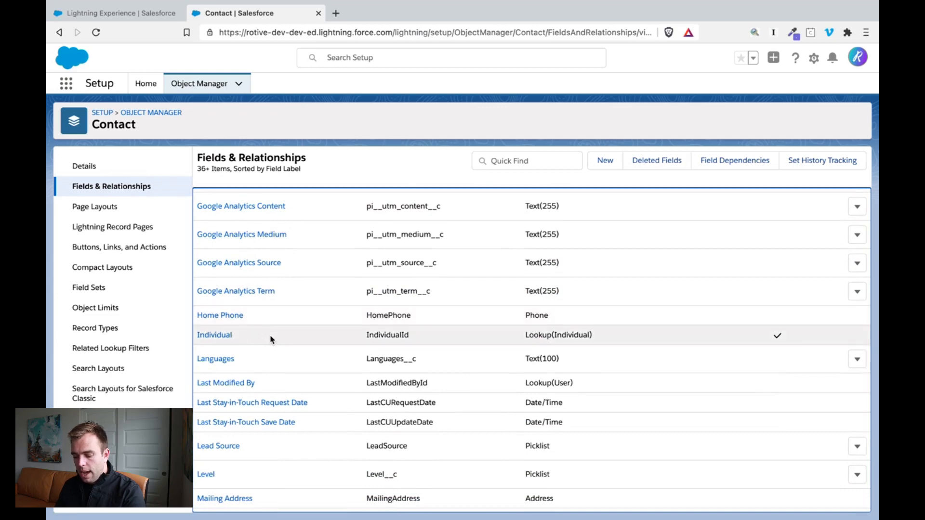
# - Start a new custom field on the Contact object with Formula as its data type
pyautogui.click(607, 162)
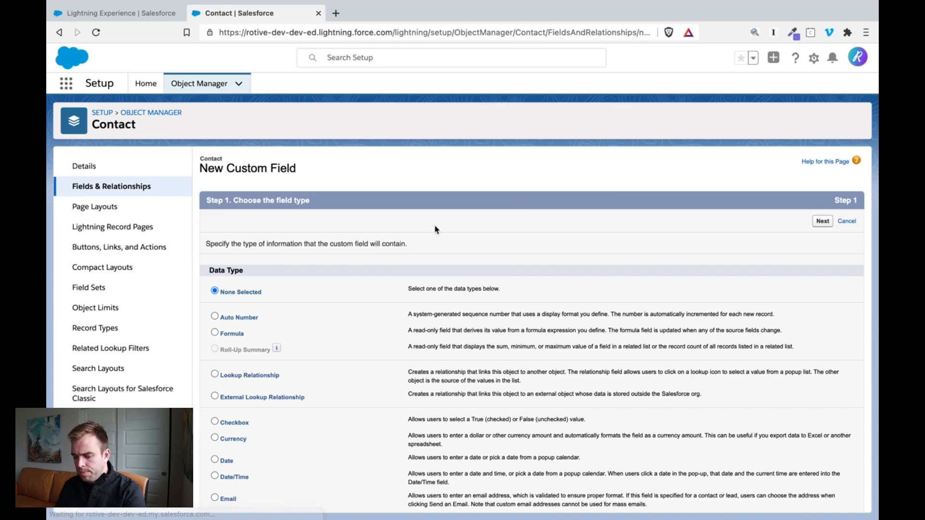
pyautogui.scroll(-3, 355, 357)
pyautogui.click(215, 264)
pyautogui.click(822, 153)
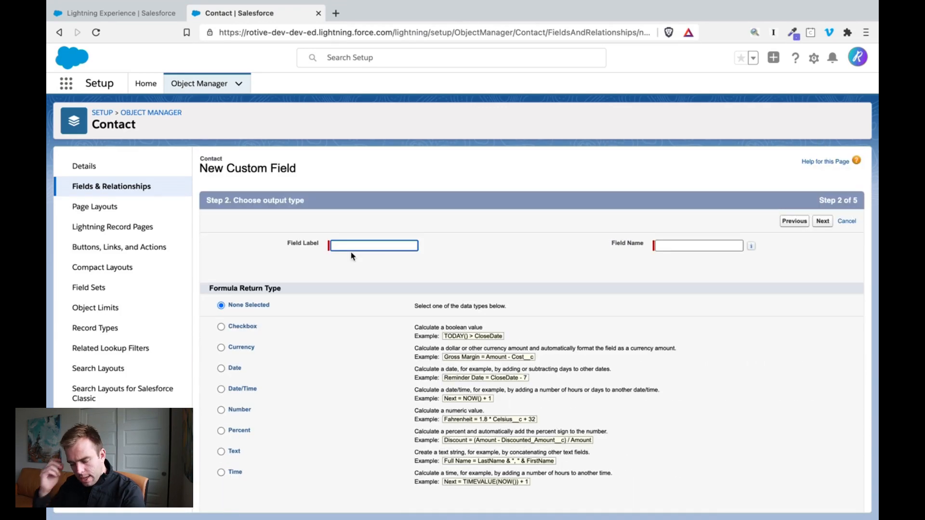
# - Label the formula field Next Birthday2, let the field name fill in, and choose Date as the formula return type
pyautogui.write('Next ')
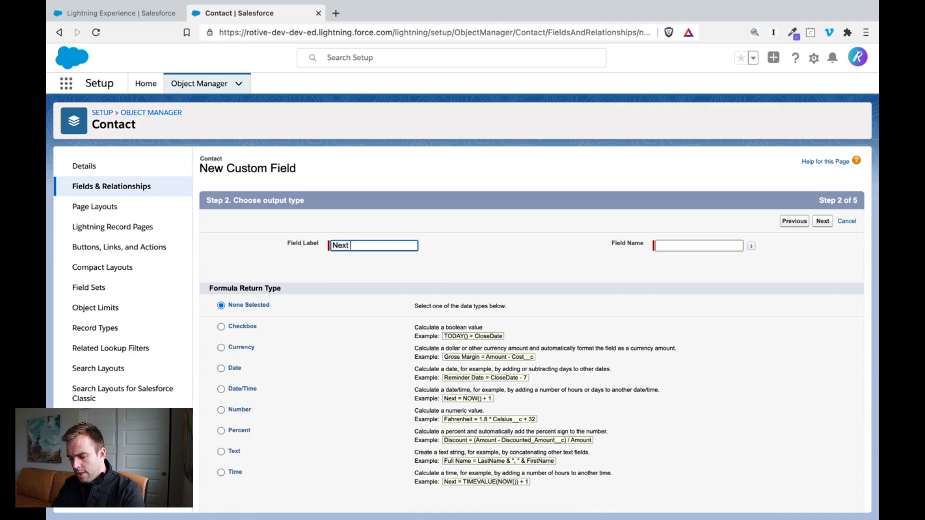
pyautogui.write('Birthday2')
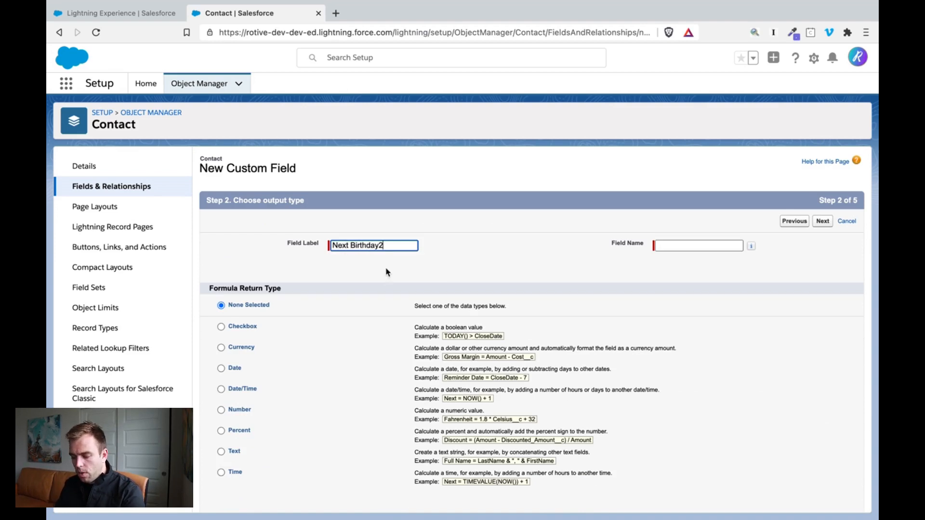
pyautogui.press('Tab')
pyautogui.scroll(-1, 431, 320)
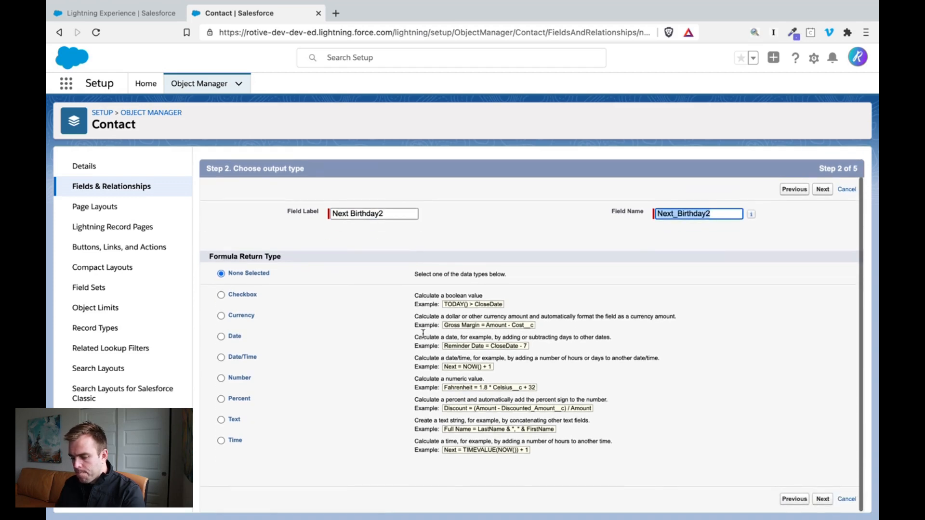
pyautogui.click(221, 337)
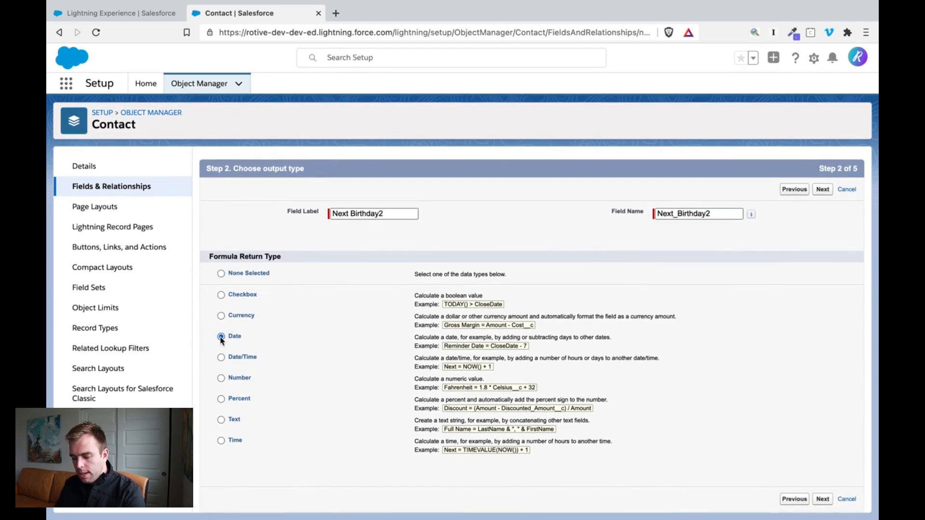
pyautogui.click(823, 500)
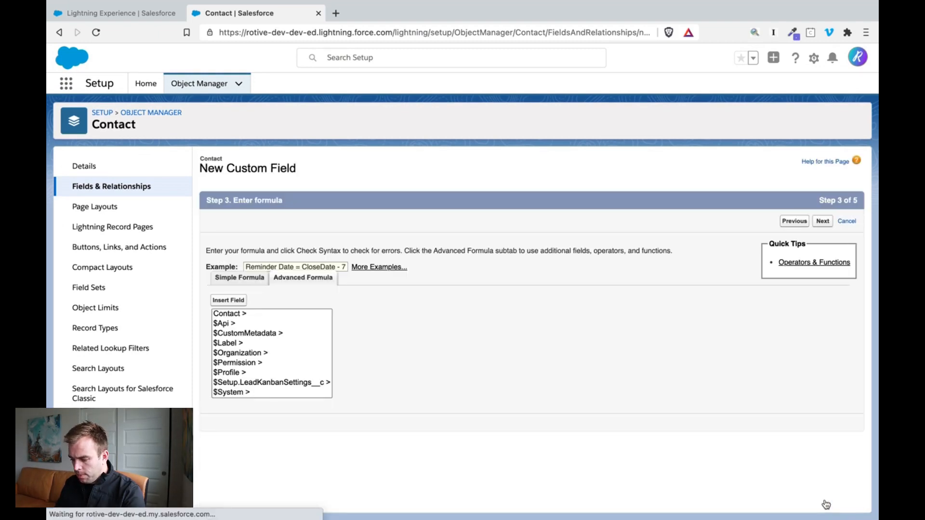
# - Paste the copied formula: DATE(IF(TODAY() > DATE(YEAR(TODAY()),MONTH(Birthdate),DAY(Birthdate)),YEAR(TODAY())+1,YEAR(TODAY())),MONTH(Birthdate),DAY(Birthdate))
pyautogui.scroll(-2, 409, 264)
pyautogui.scroll(-2, 408, 265)
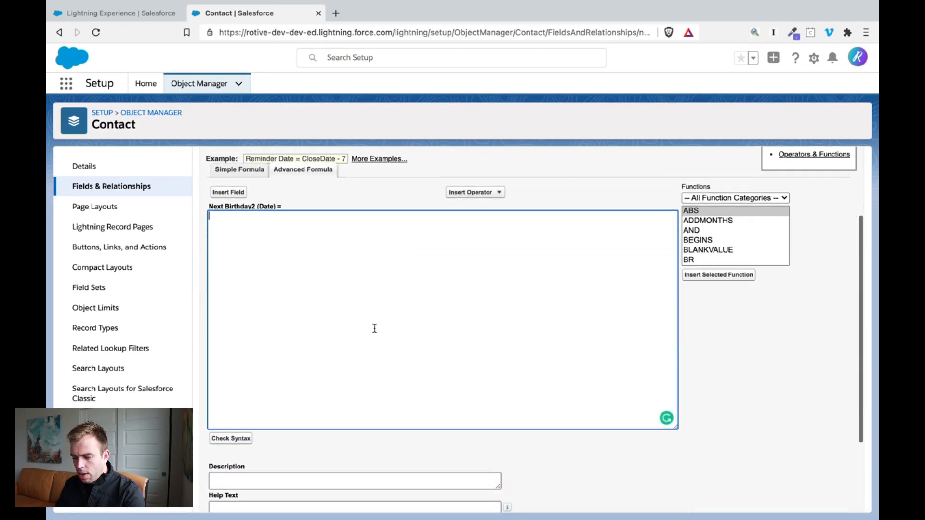
pyautogui.press('super+Tab')
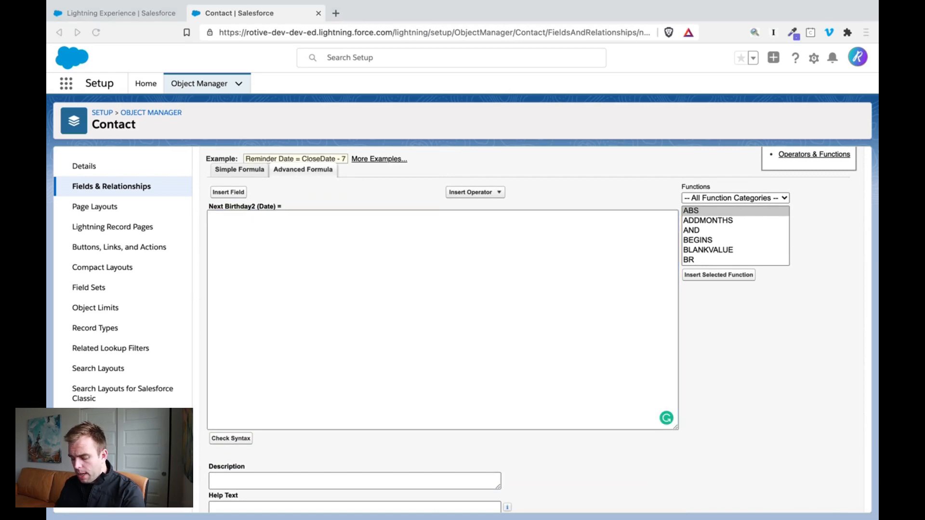
pyautogui.click(264, 267)
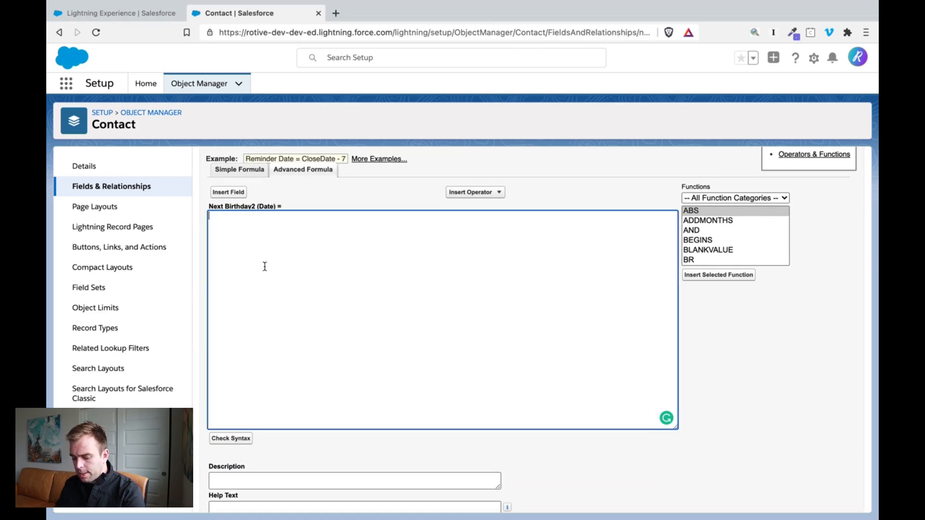
pyautogui.write('DATE(  IF( TODAY() > DATE(YEAR(TODAY()),MONTH(Birthday__c ), DAY(Birthday__c )), YEAR(TODAY())+1, YEAR(TODAY())),MONTH(Birthday__c ), DAY(Birthday__c ))')
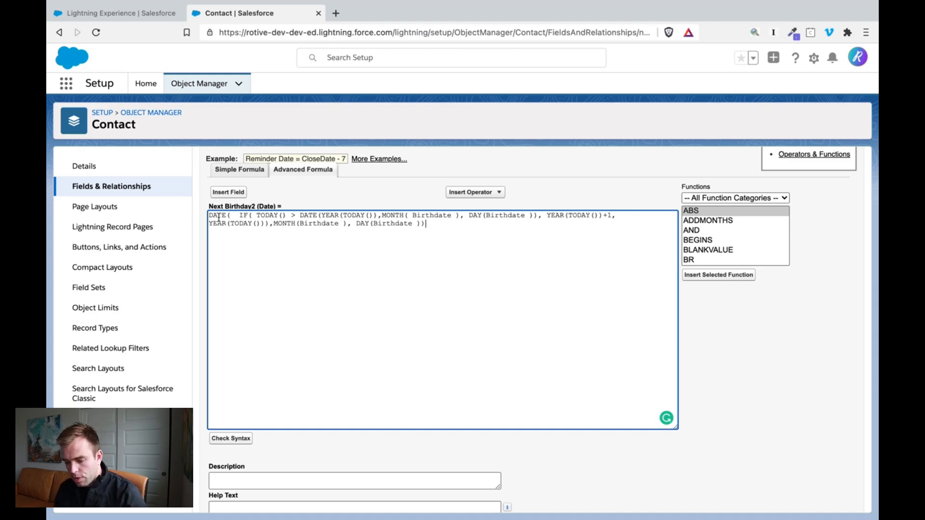
# - Examine the formula's parts: the outer DATE function, the IF comparison with this year's birthday, and the YEAR(TODAY())+1 result
pyautogui.moveTo(231, 215); pyautogui.dragTo(198, 217)
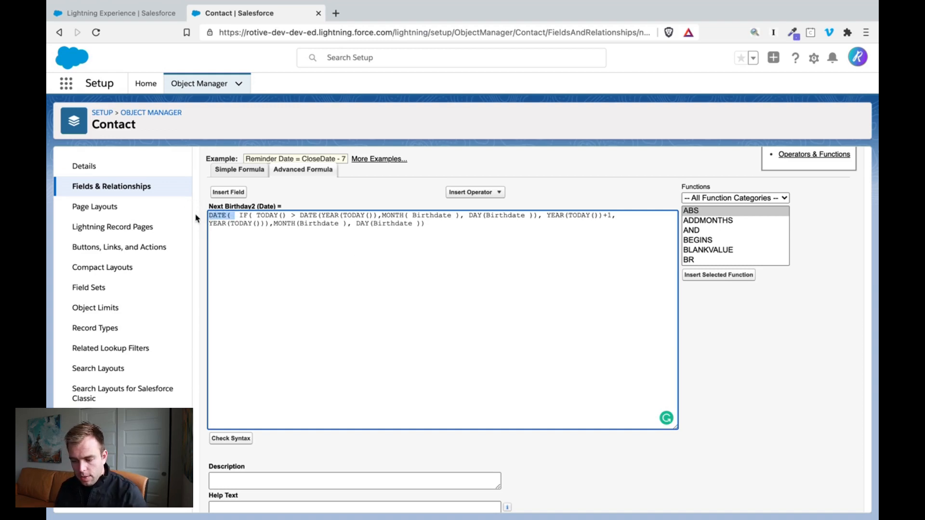
pyautogui.click(271, 225)
pyautogui.moveTo(238, 216); pyautogui.dragTo(258, 216)
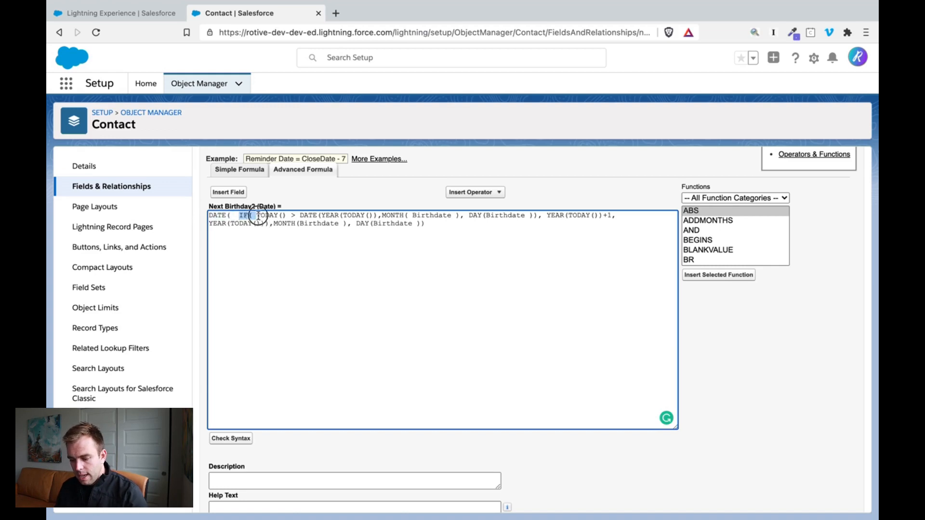
pyautogui.click(264, 216)
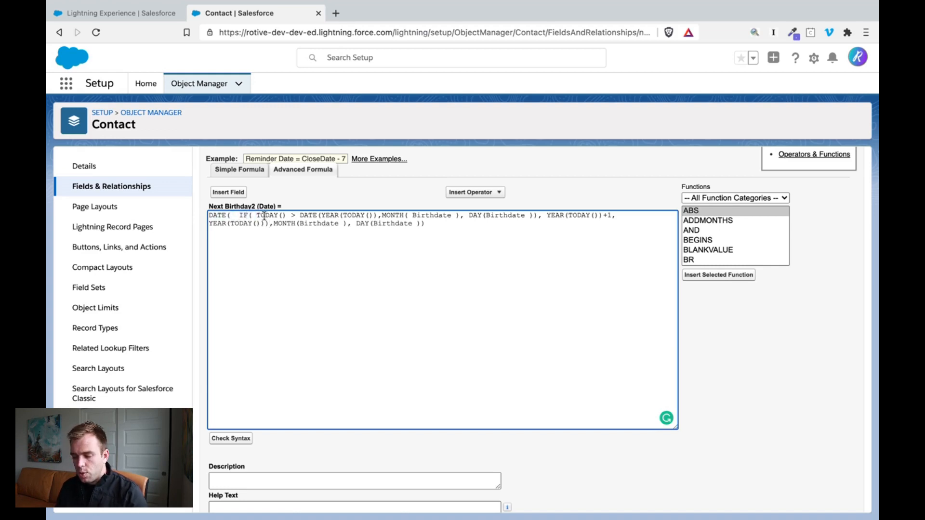
pyautogui.moveTo(256, 216); pyautogui.dragTo(536, 216)
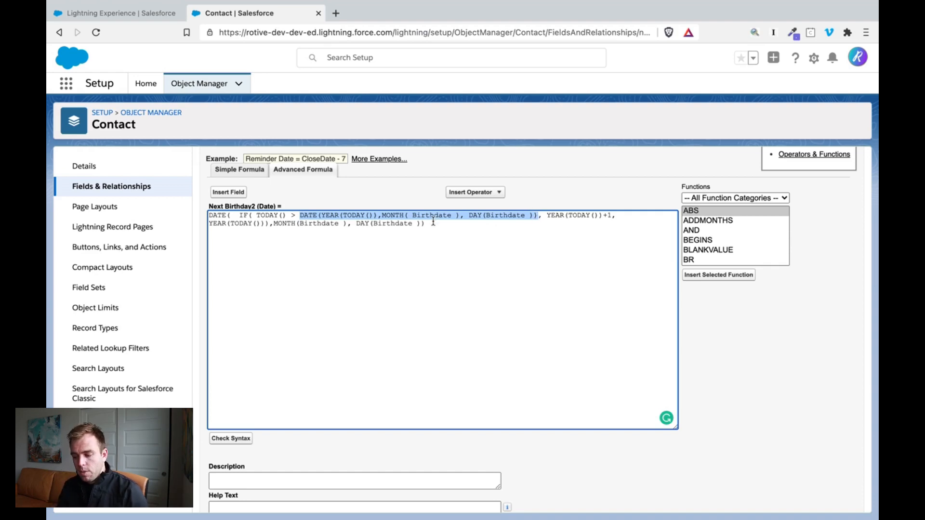
pyautogui.click(327, 217)
pyautogui.moveTo(318, 216); pyautogui.dragTo(375, 216)
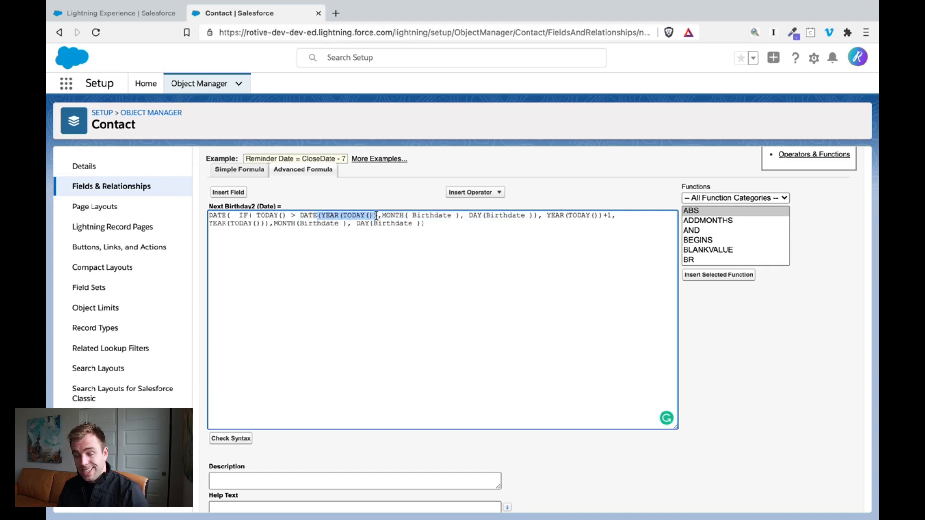
pyautogui.moveTo(376, 216)
pyautogui.mouseDown()
pyautogui.moveTo(367, 223)
pyautogui.moveTo(392, 220)
pyautogui.mouseUp()
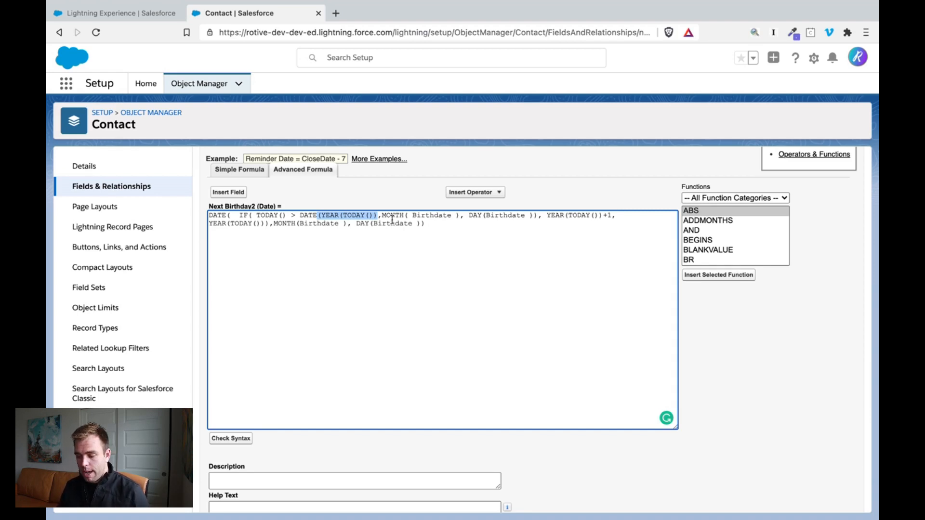
pyautogui.click(393, 220)
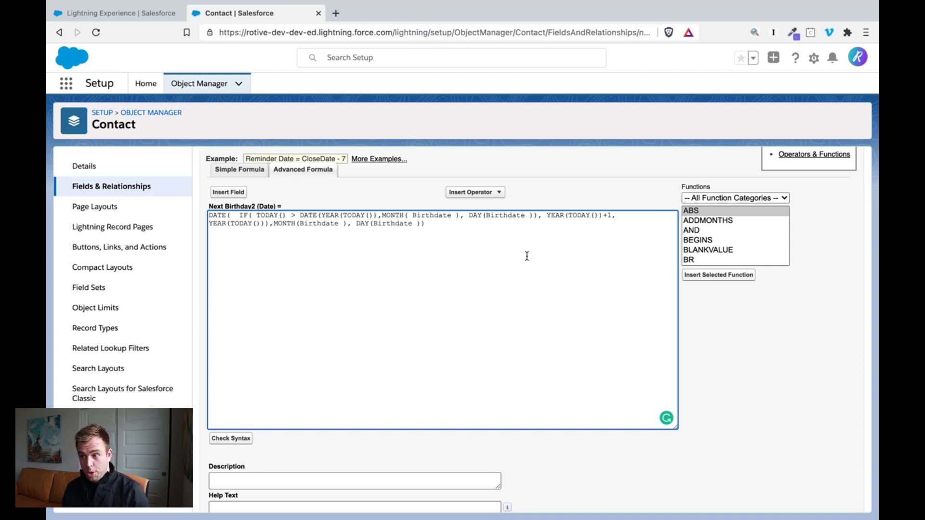
pyautogui.moveTo(547, 215); pyautogui.dragTo(612, 215)
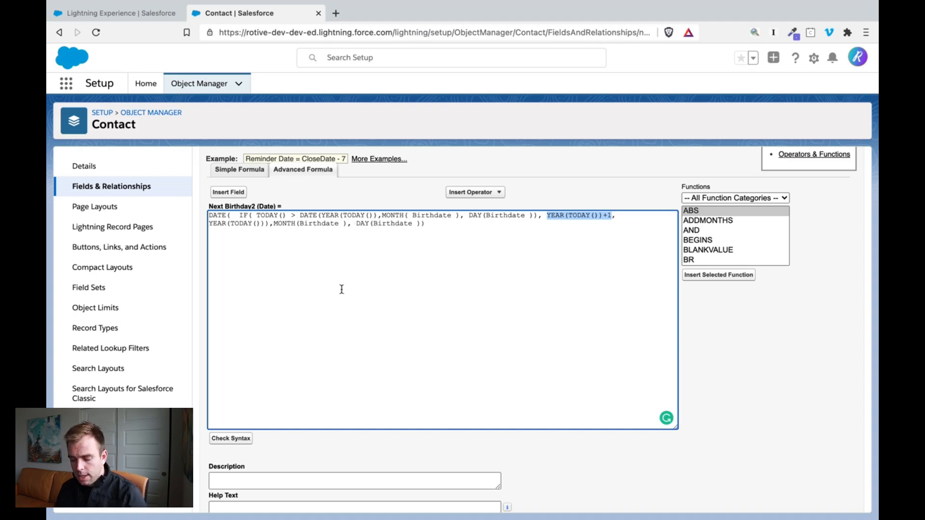
pyautogui.click(308, 407)
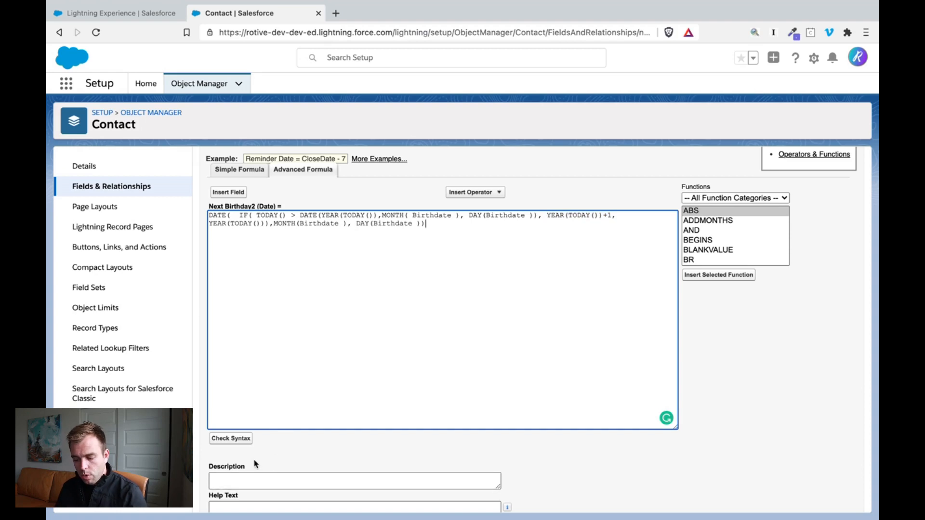
# - Check the formula's syntax and save the field to all four Contact page layouts, treating blank fields as zeroes
pyautogui.click(232, 439)
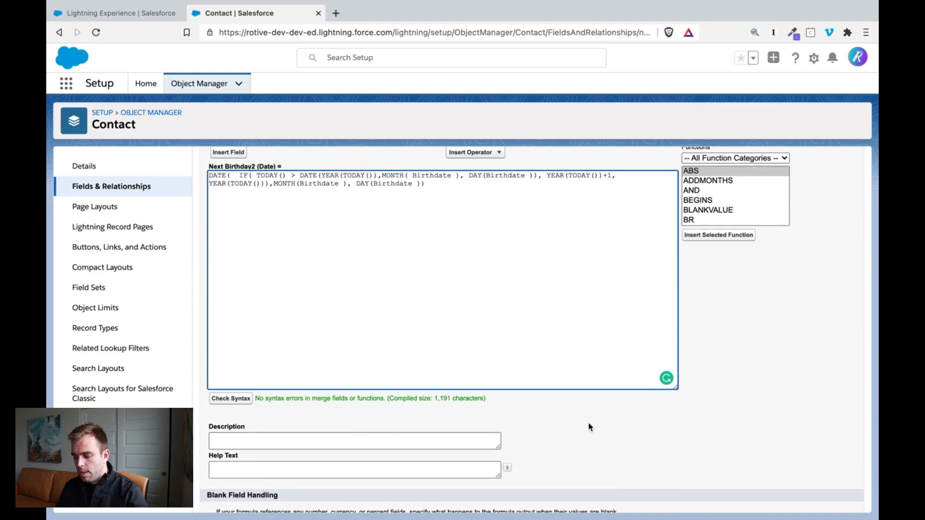
pyautogui.scroll(-3, 589, 428)
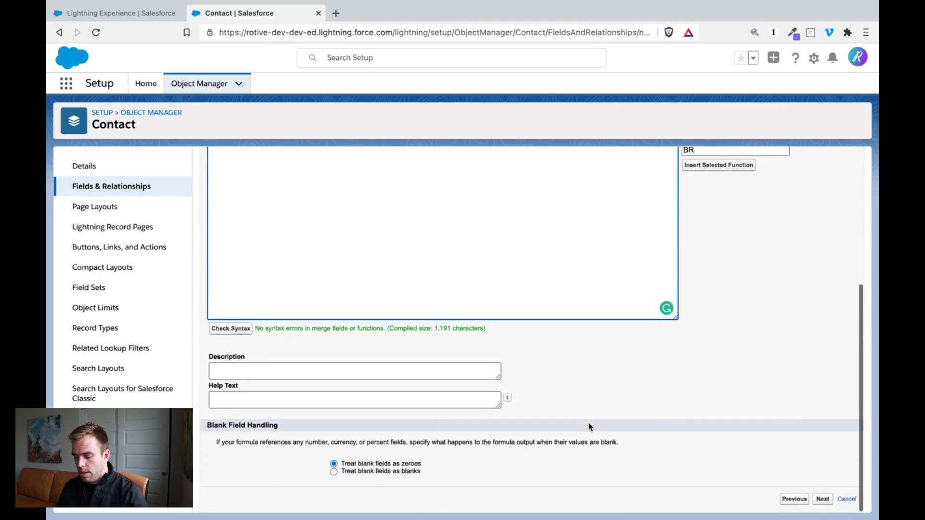
pyautogui.click(822, 500)
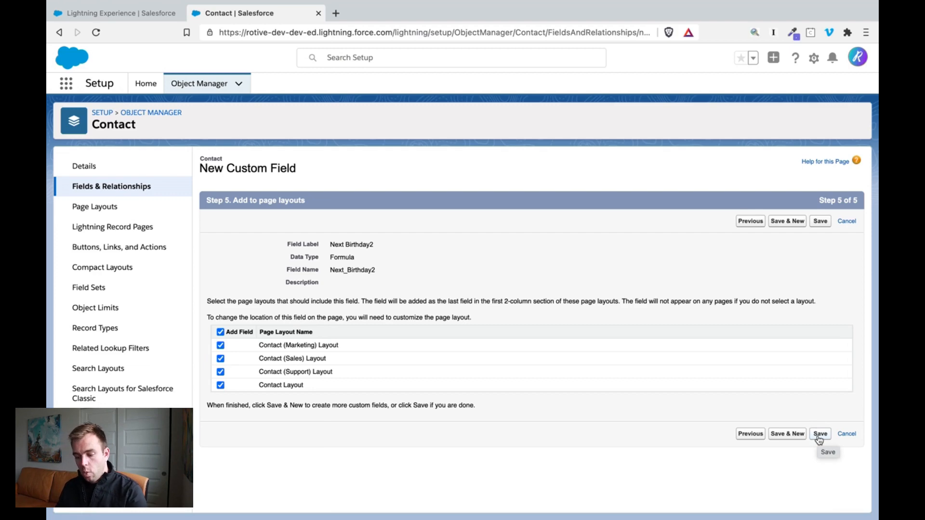
pyautogui.click(820, 434)
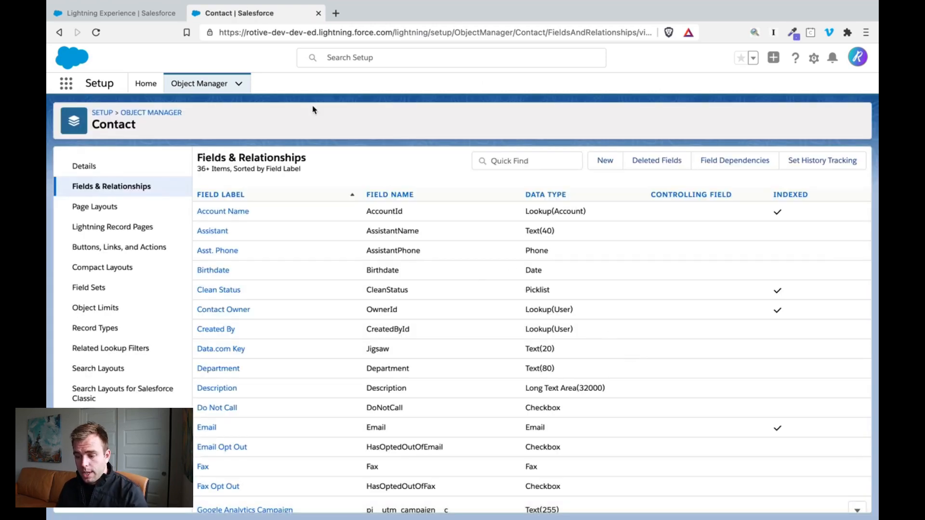
# - Switch to the Pardot app and open the prospect fields in its object and field configuration settings
pyautogui.click(118, 13)
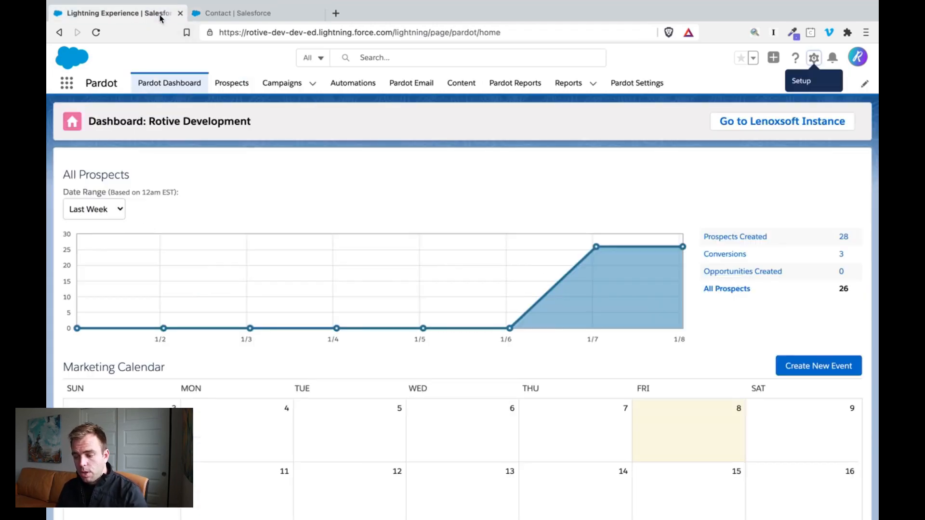
pyautogui.click(641, 88)
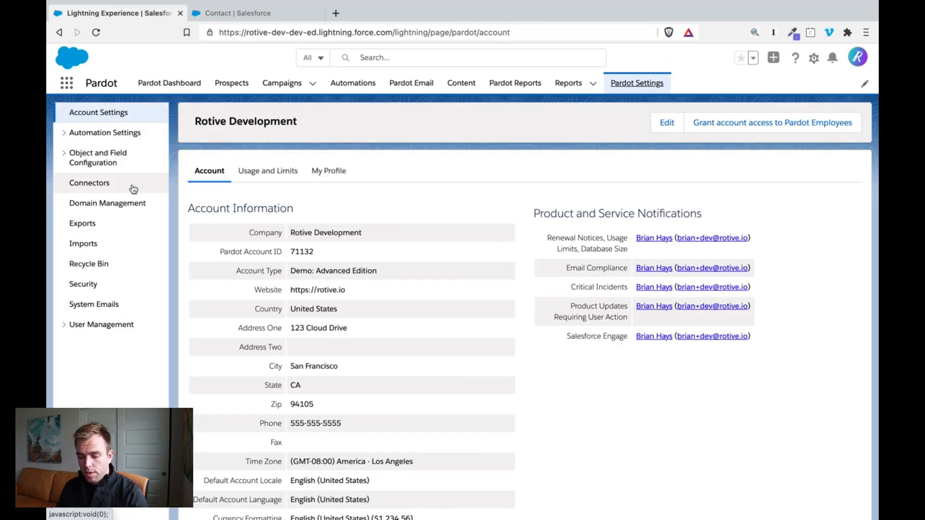
pyautogui.click(75, 163)
pyautogui.click(100, 217)
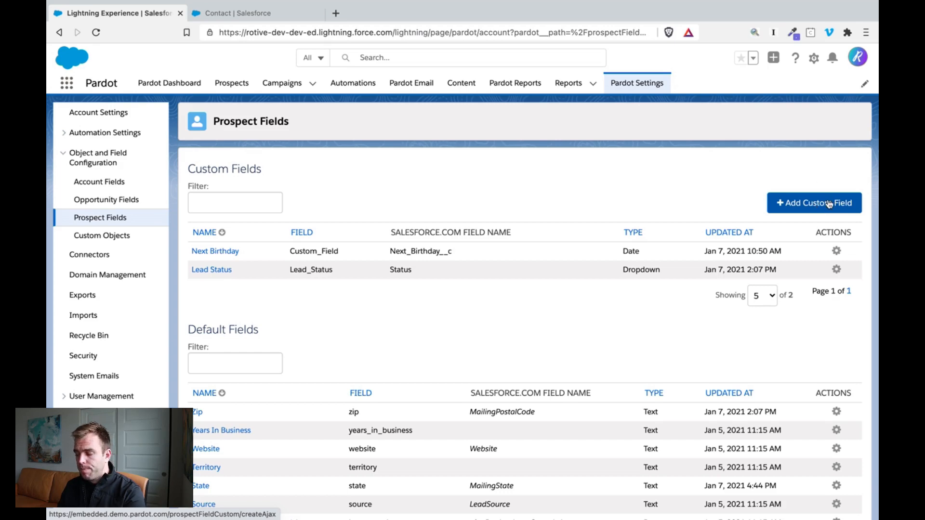
# - Start a new custom prospect field and look for the Next Birthday field among the Salesforce fields available for mapping
pyautogui.click(829, 204)
pyautogui.scroll(-2, 436, 263)
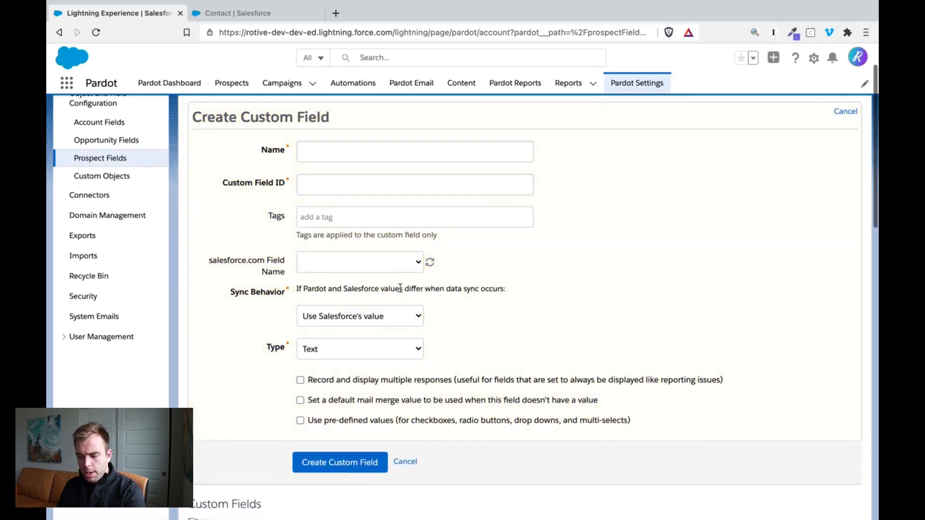
pyautogui.click(396, 263)
pyautogui.scroll(-10, 399, 371)
pyautogui.press('n')
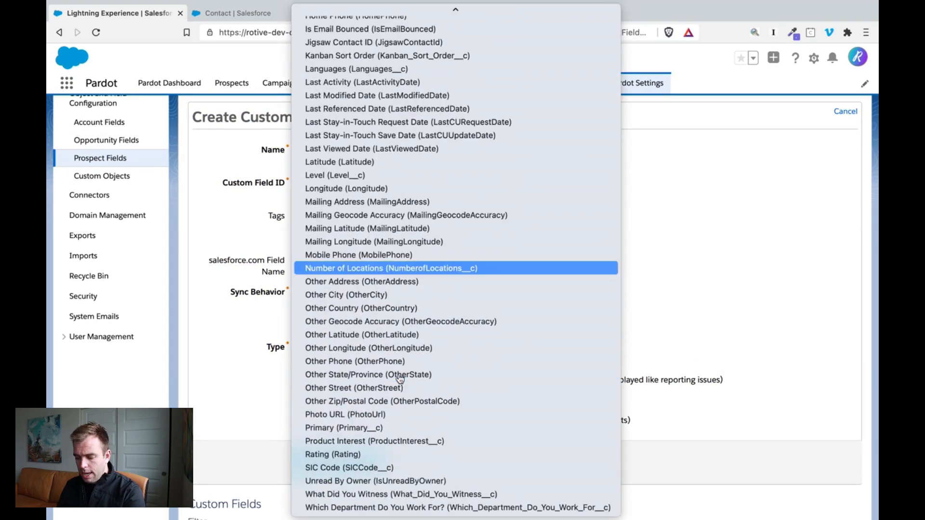
pyautogui.press('o')
pyautogui.press('m')
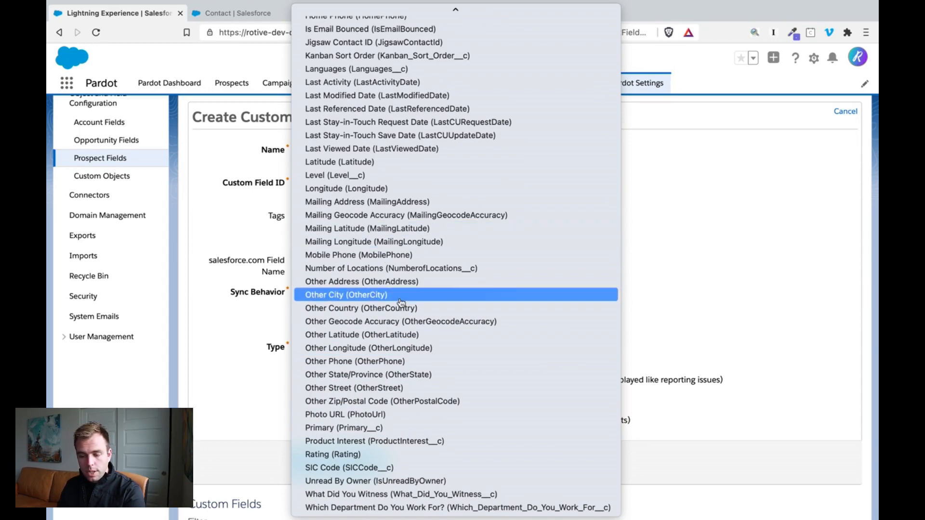
pyautogui.click(709, 291)
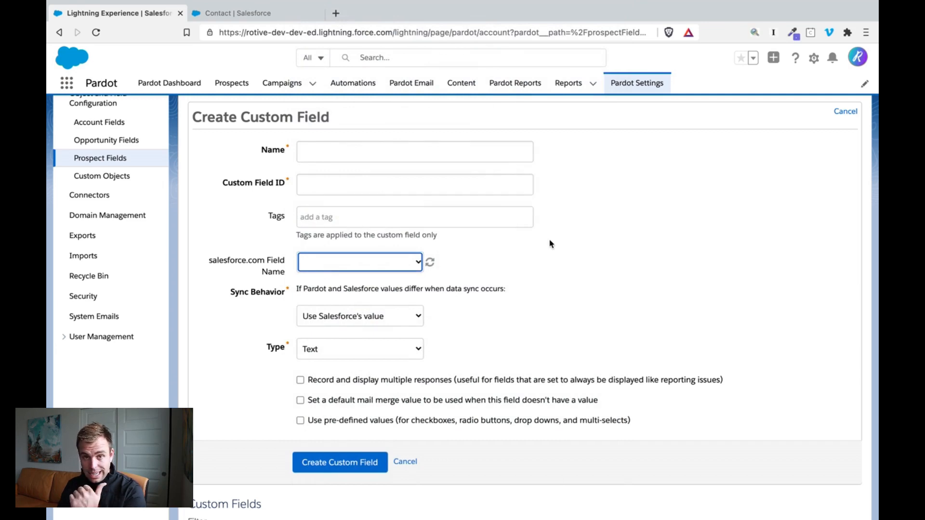
# - Refresh the available Salesforce fields and map the new custom field to Next Birthday2 (Next_Birthday2__c)
pyautogui.click(431, 265)
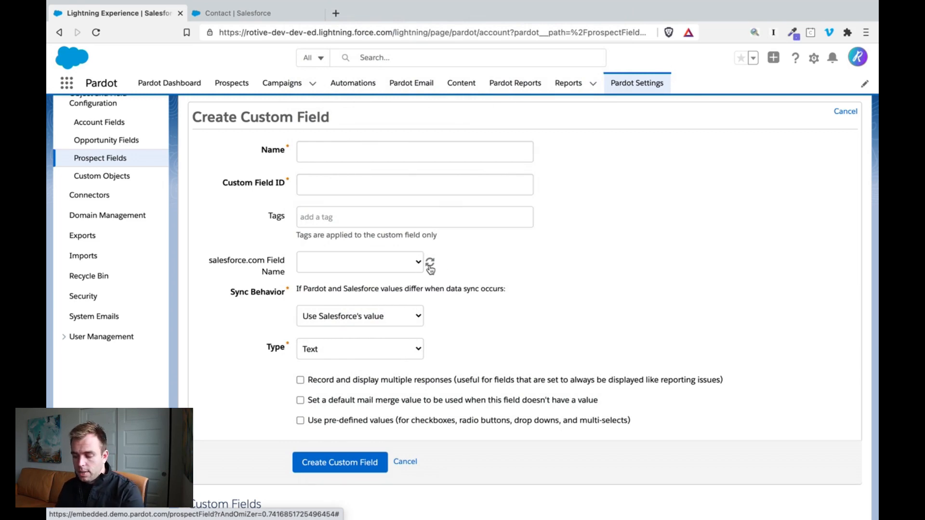
pyautogui.moveTo(236, 263); pyautogui.dragTo(278, 281)
pyautogui.scroll(-1, 278, 275)
pyautogui.click(431, 246)
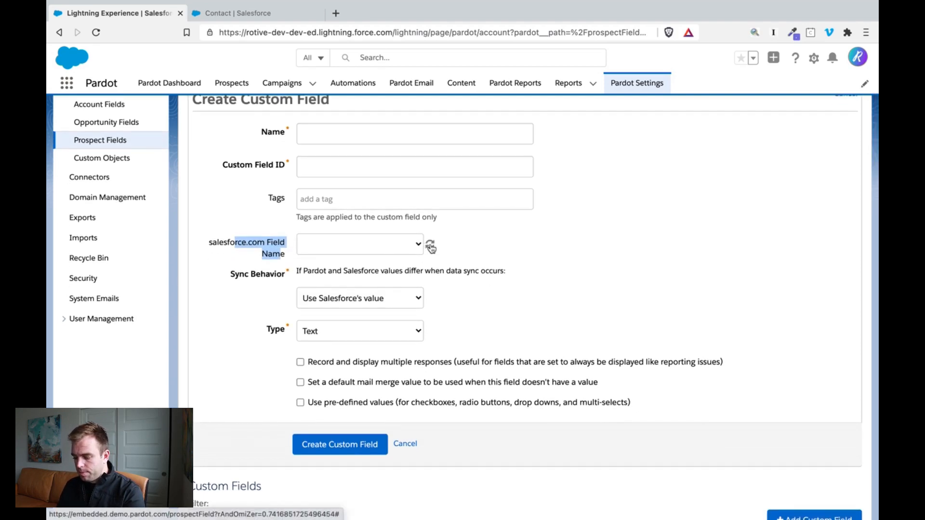
pyautogui.scroll(3, 431, 247)
pyautogui.click(409, 316)
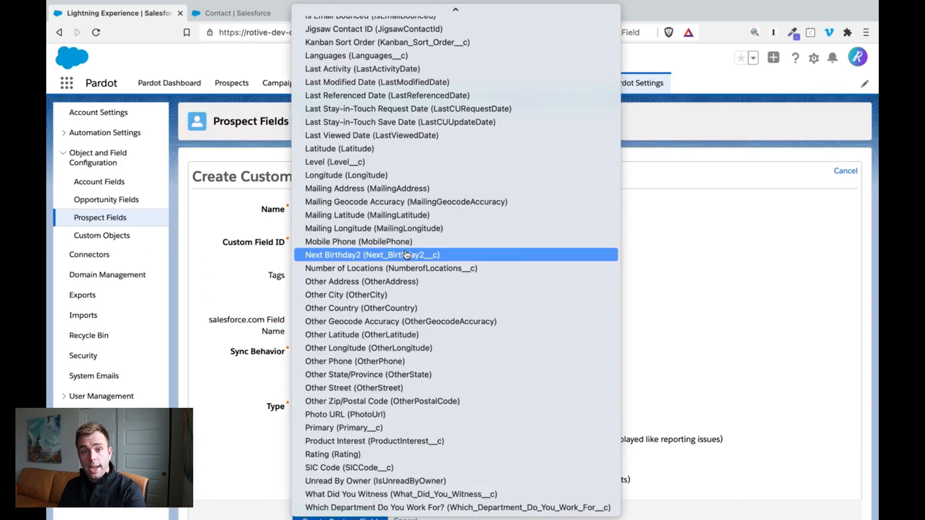
pyautogui.click(437, 256)
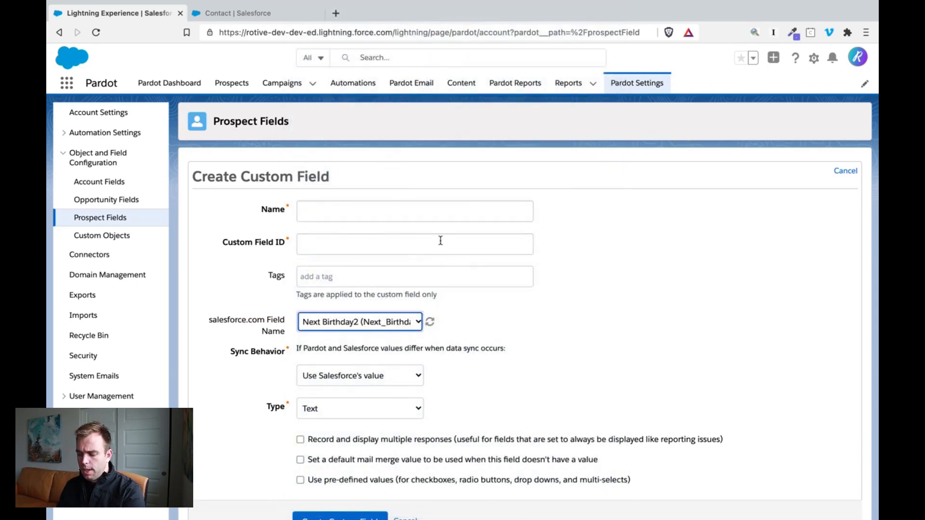
# - Name the custom field Next Birthday 2 and accept the matching custom field ID
pyautogui.click(392, 215)
pyautogui.write('N')
pyautogui.press('BackSpace')
pyautogui.write('Next Birthday 2')
pyautogui.press('Tab')
# - Set the custom field's type to Date
pyautogui.scroll(-3, 534, 298)
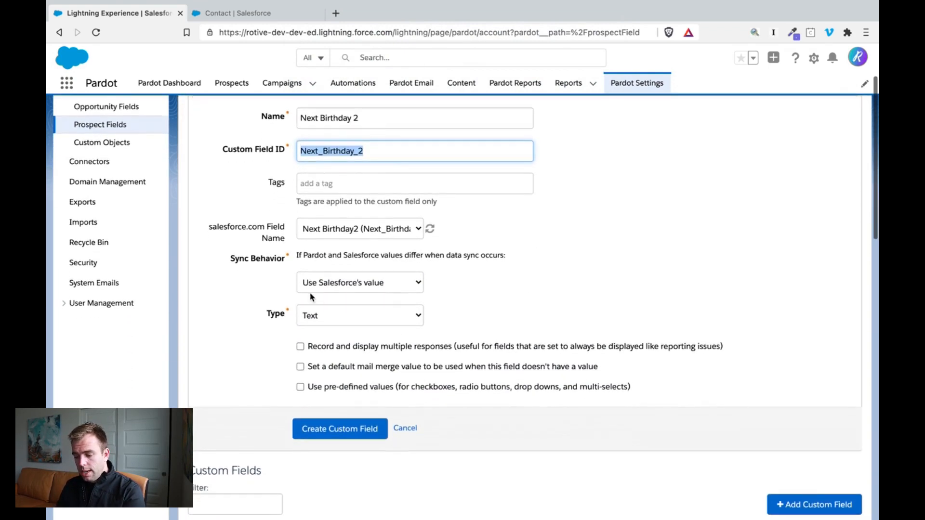
pyautogui.doubleClick(265, 314)
pyautogui.click(361, 314)
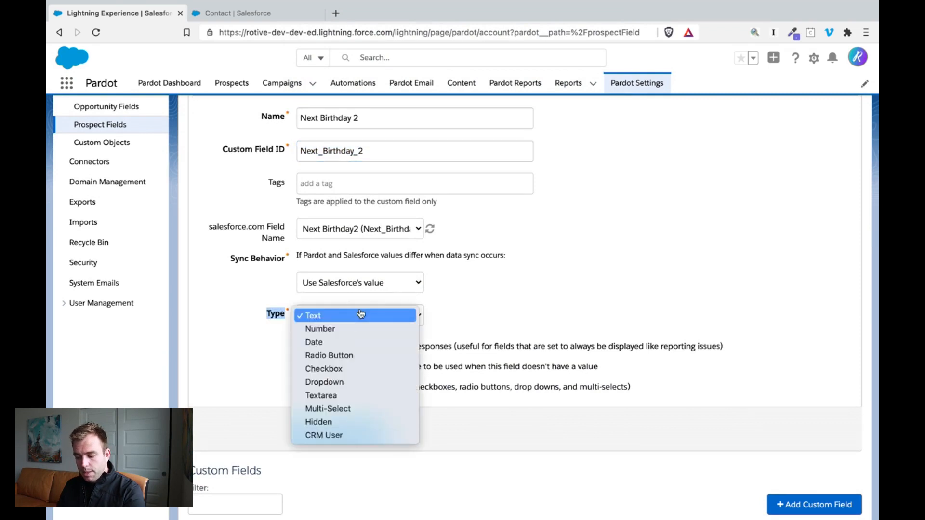
pyautogui.click(352, 341)
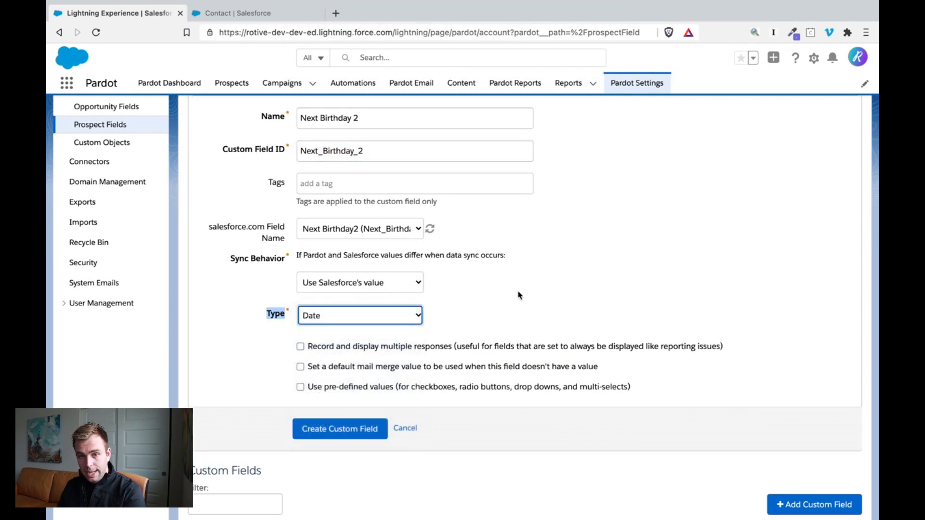
pyautogui.click(520, 295)
pyautogui.scroll(1, 520, 295)
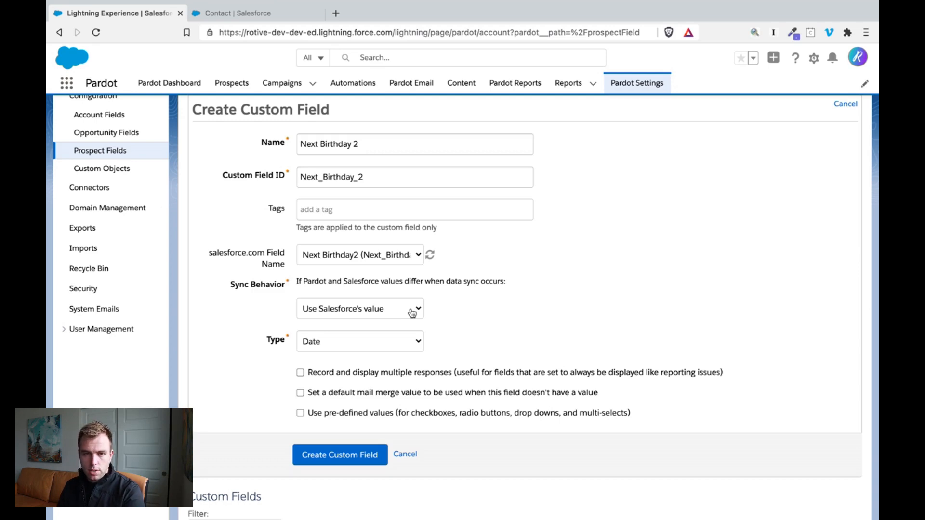
# - Create the custom field and queue all prospects for a full sync with Salesforce
pyautogui.click(341, 456)
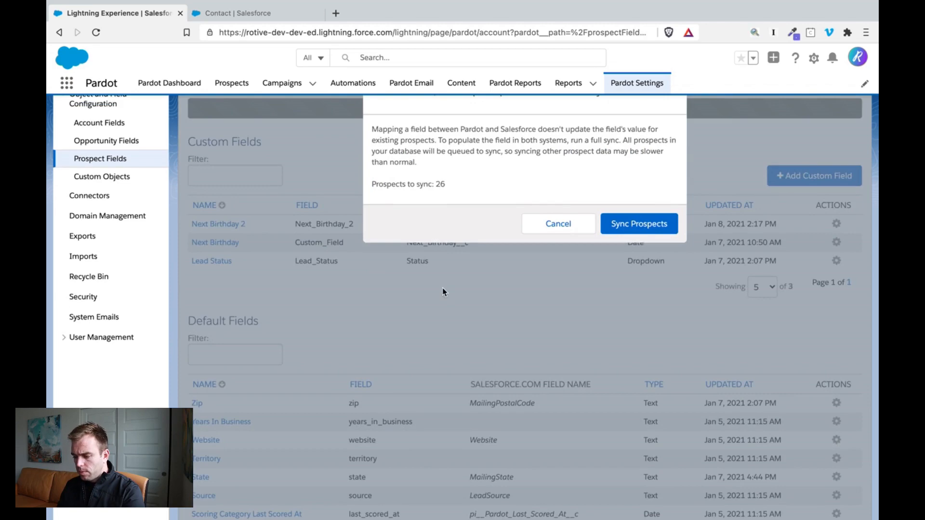
pyautogui.click(640, 283)
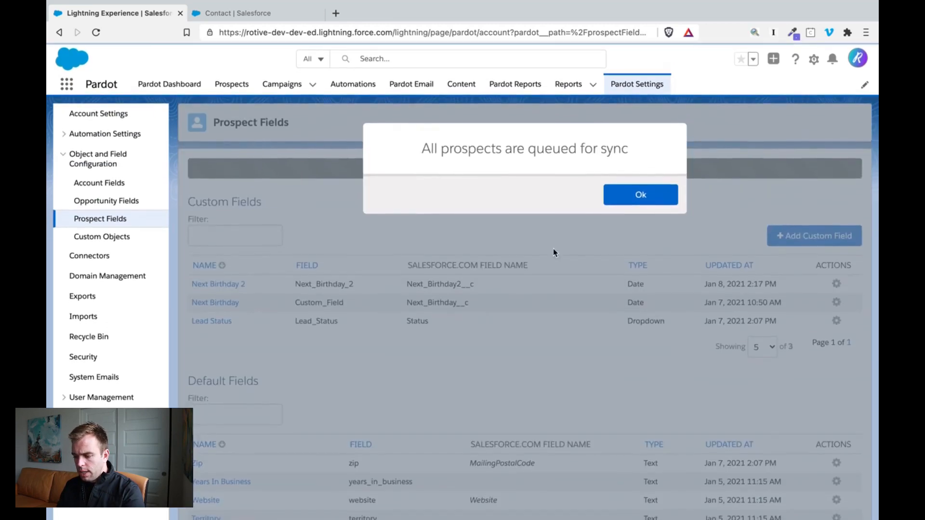
pyautogui.click(634, 198)
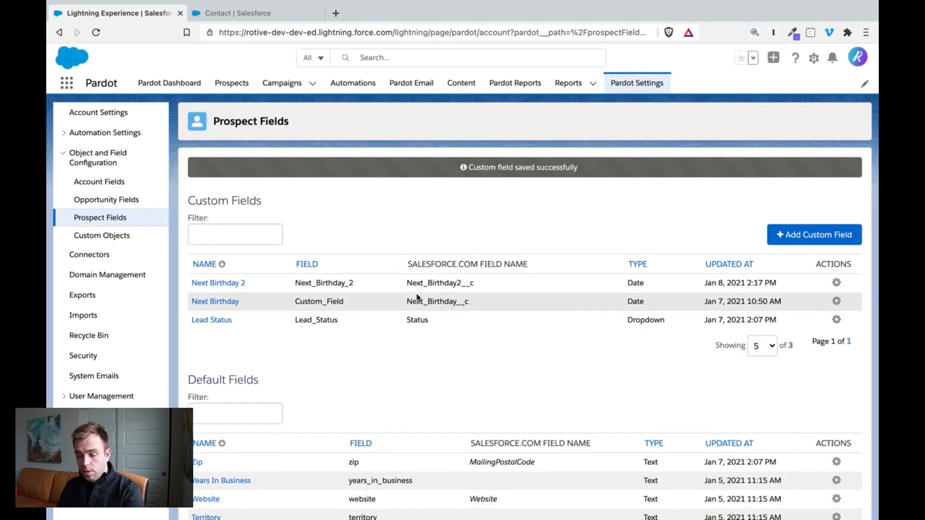
# - Go to the segmentation lists under automations and start a new list
pyautogui.click(353, 88)
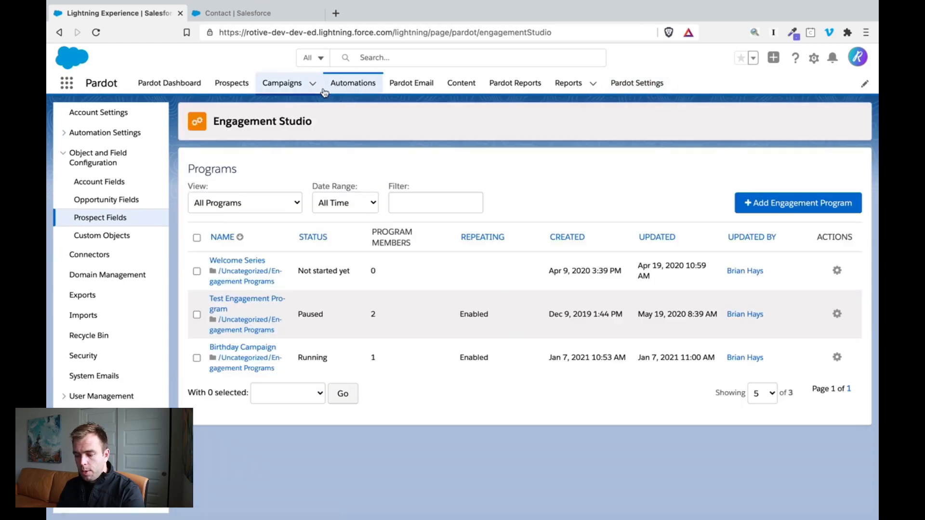
pyautogui.click(118, 172)
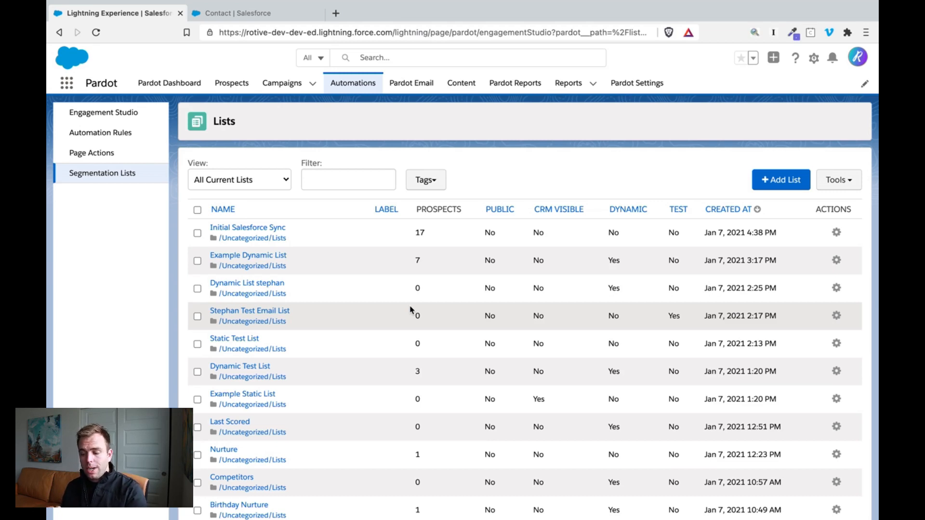
pyautogui.click(793, 182)
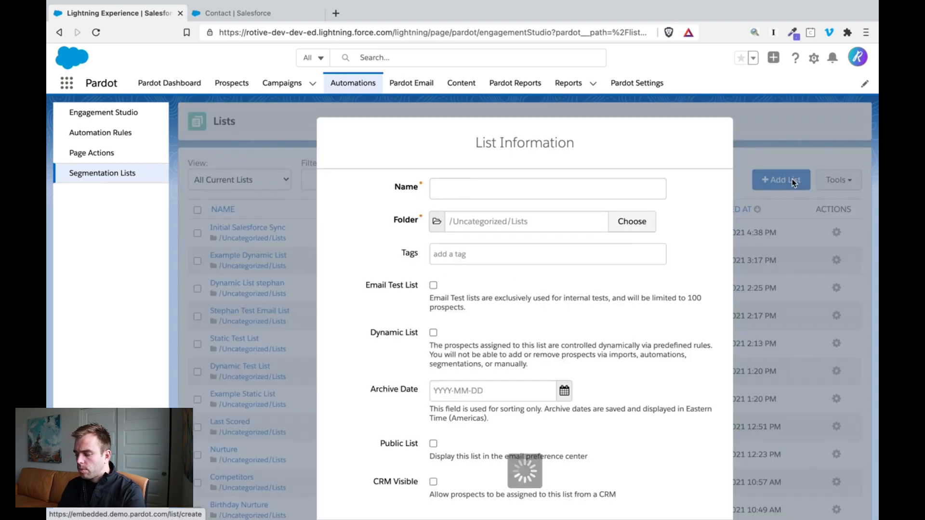
# - Name the new list "Contacts with Birthday Today or Yesterday"
pyautogui.click(484, 193)
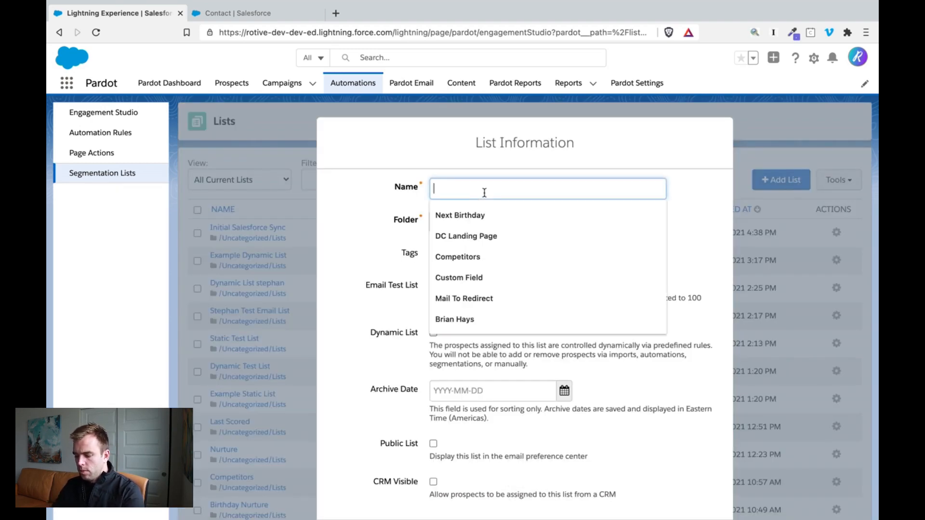
pyautogui.scroll(-1, 555, 239)
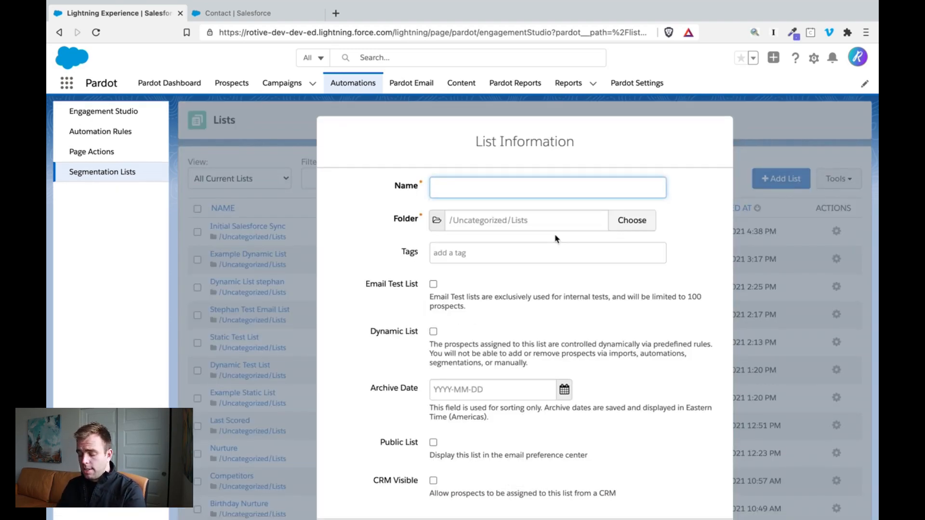
pyautogui.write('Contacts with Birthday Today and Tomorrw')
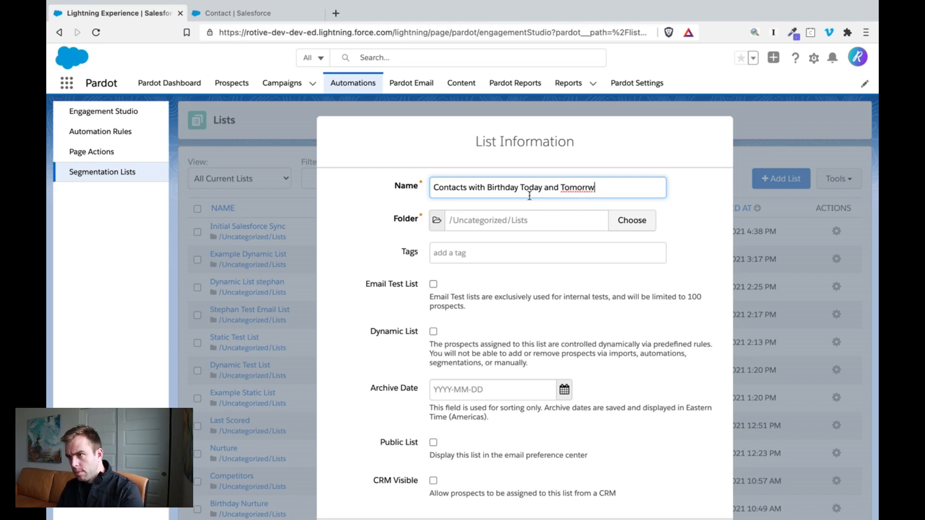
pyautogui.press('BackSpace')
pyautogui.press('BackSpace')
pyautogui.press('BackSpace')
pyautogui.press('BackSpace')
pyautogui.press('BackSpace')
pyautogui.press('BackSpace')
pyautogui.press('BackSpace')
pyautogui.write('Ye')
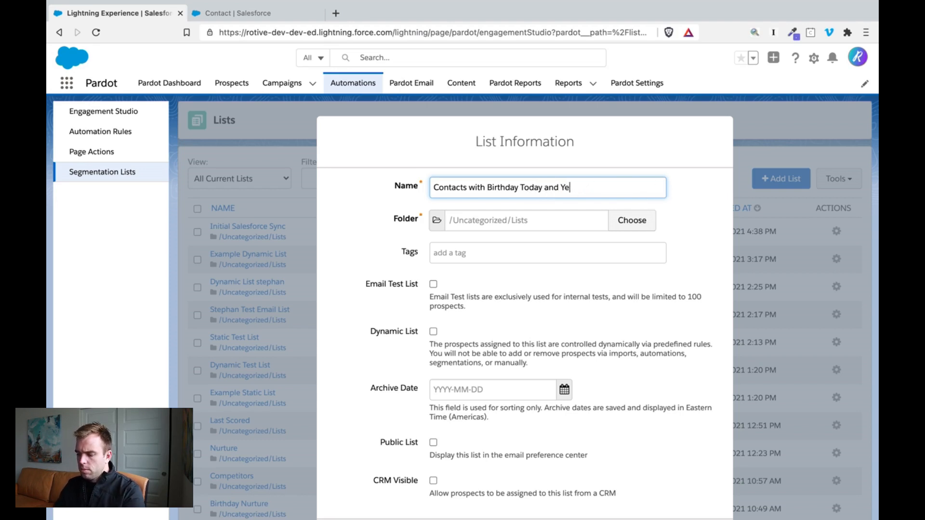
pyautogui.write('sterday')
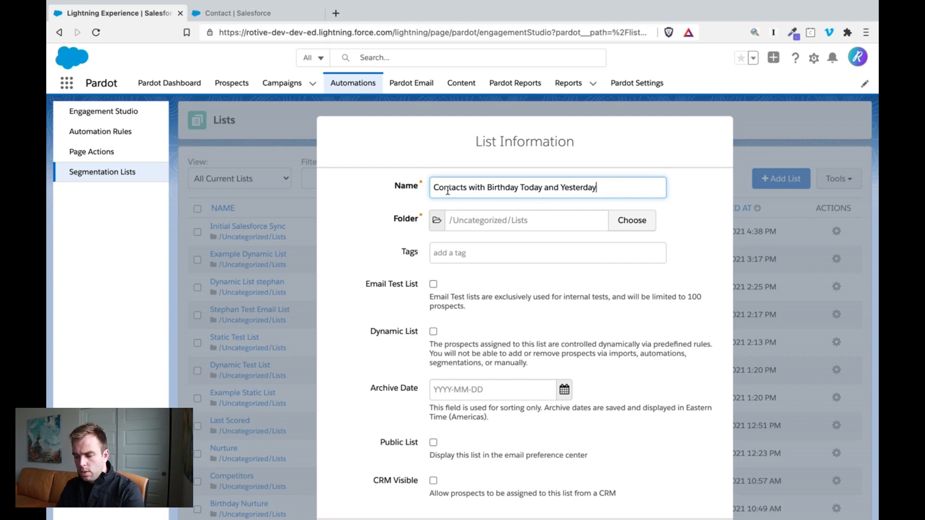
pyautogui.doubleClick(552, 187)
pyautogui.write('or')
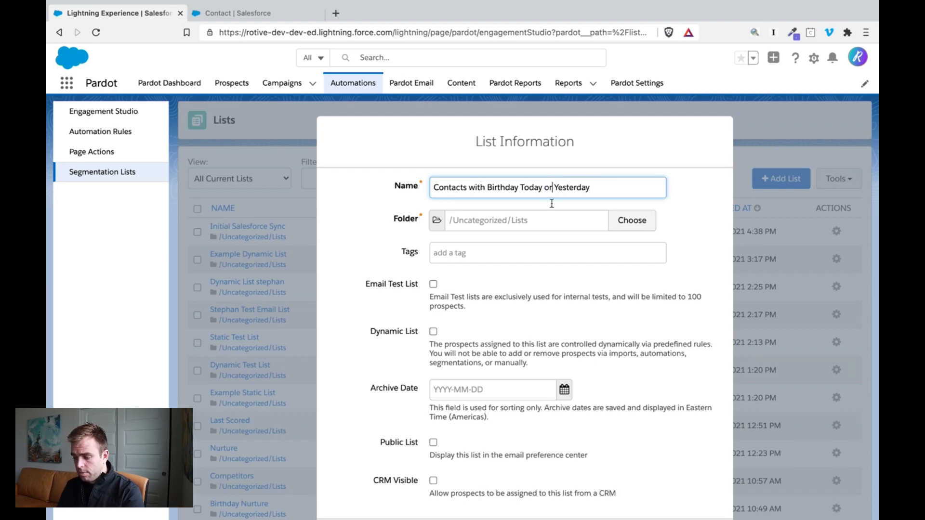
# - Make the list a dynamic list and proceed to setting its rules
pyautogui.scroll(-1, 553, 235)
pyautogui.scroll(-1, 552, 236)
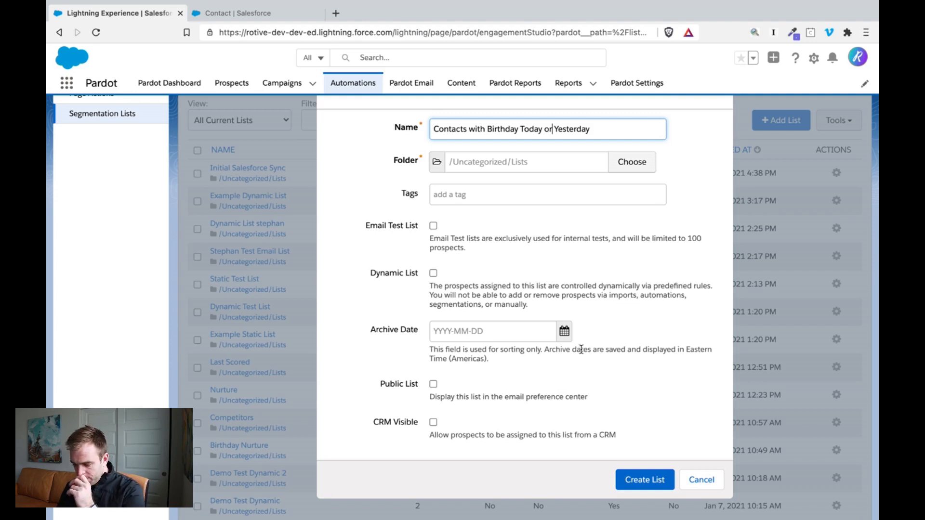
pyautogui.click(430, 278)
pyautogui.click(433, 274)
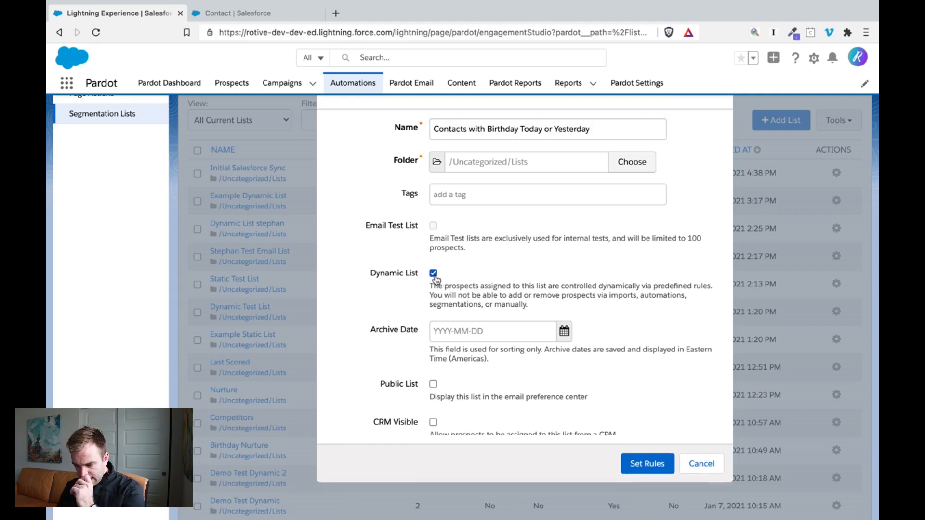
pyautogui.scroll(2, 534, 273)
pyautogui.scroll(-3, 590, 433)
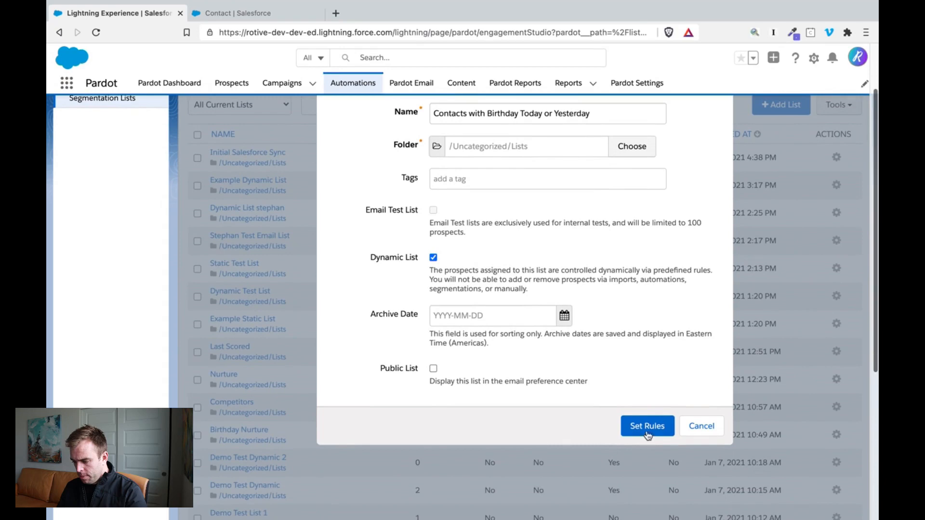
pyautogui.click(647, 429)
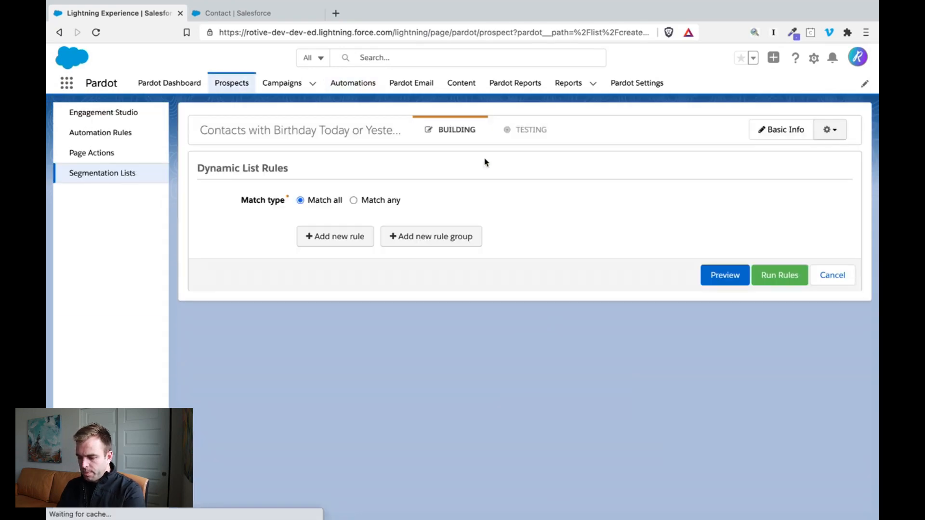
# - Add a rule based on the prospect custom field Next Birthday 2
pyautogui.click(355, 234)
pyautogui.click(355, 234)
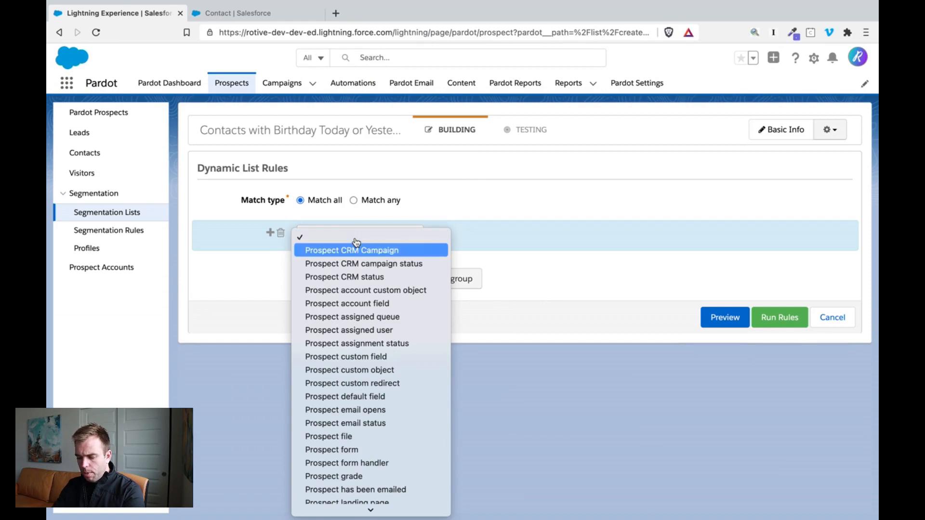
pyautogui.scroll(-2, 385, 309)
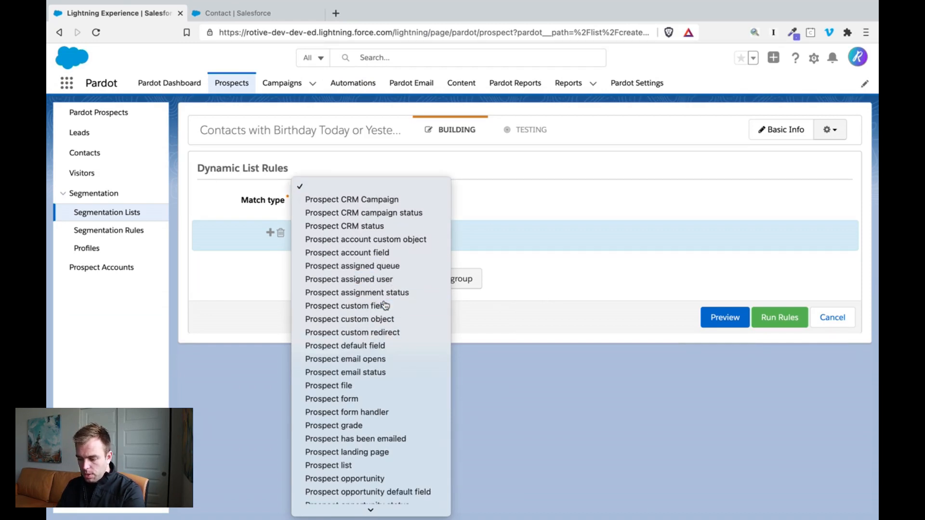
pyautogui.click(386, 306)
pyautogui.click(477, 236)
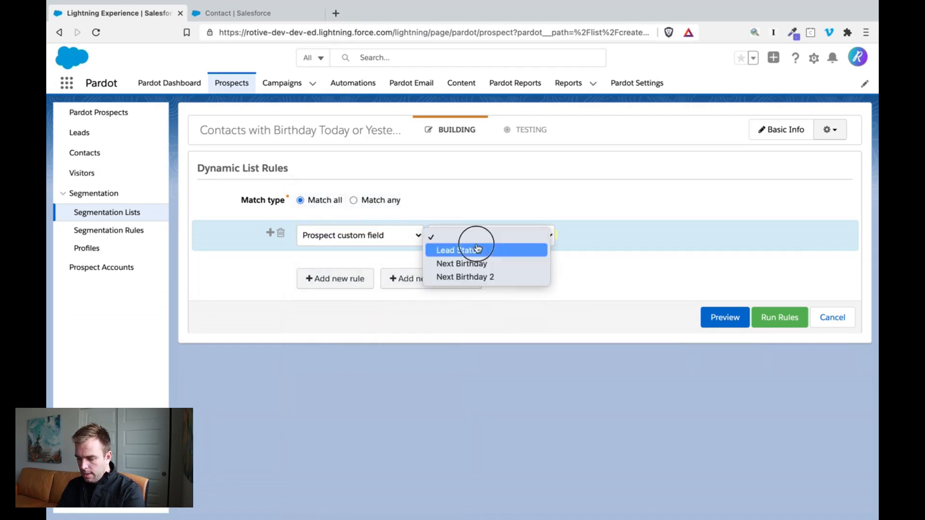
pyautogui.click(479, 278)
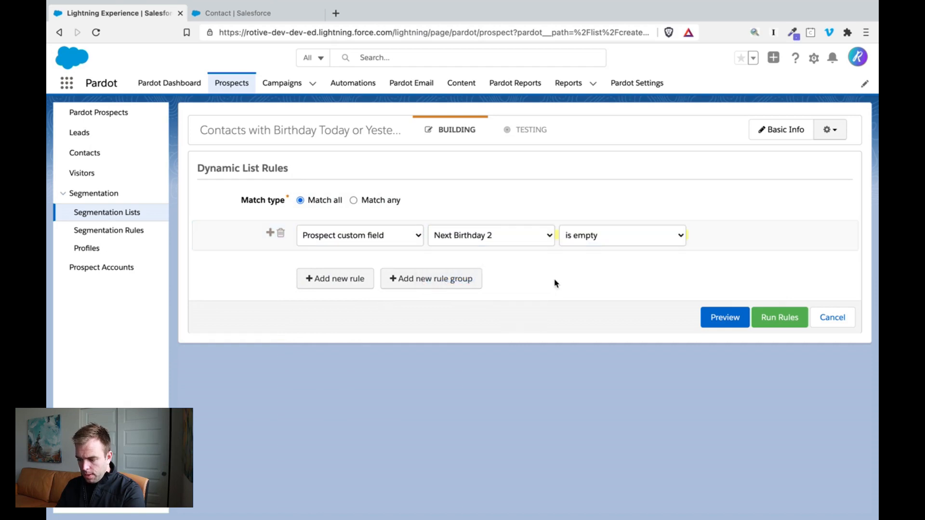
# - Set the Next Birthday 2 rule's condition to days in future less than or equal to 0
pyautogui.click(609, 238)
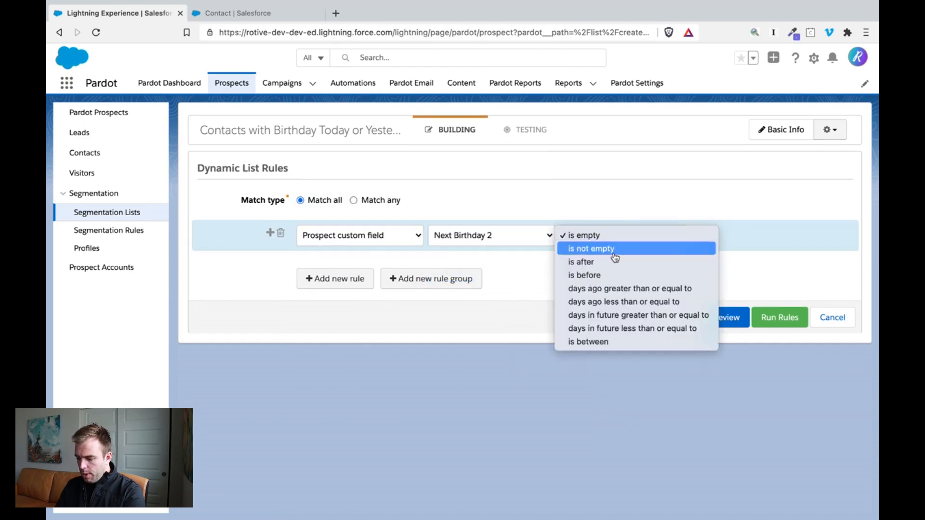
pyautogui.click(668, 330)
pyautogui.click(701, 232)
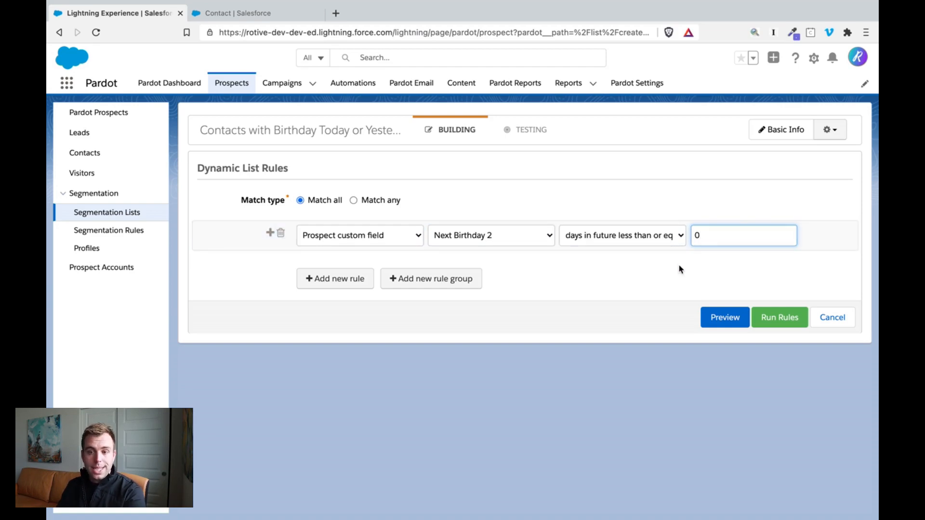
# - Add a second rule to the list based on the prospect custom field Next Birthday 2
pyautogui.click(326, 279)
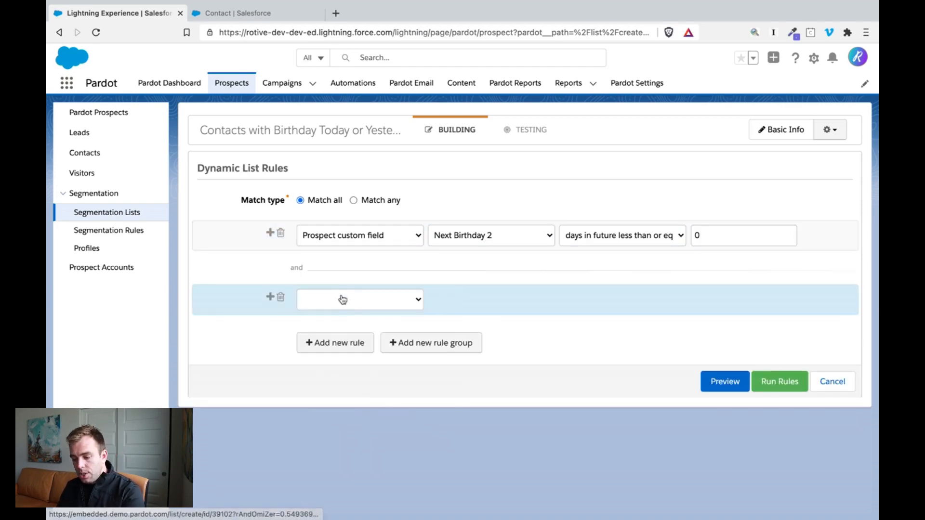
pyautogui.click(343, 298)
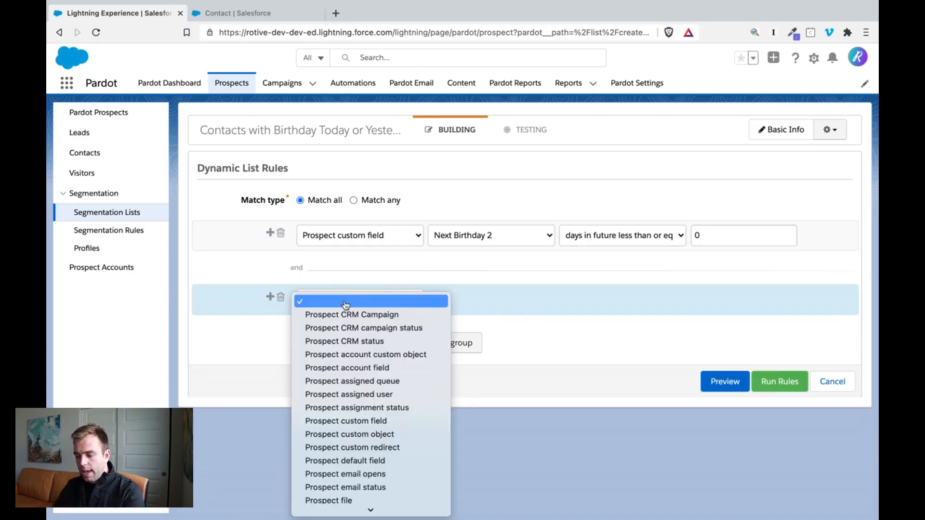
pyautogui.scroll(-1, 384, 406)
pyautogui.click(382, 409)
pyautogui.click(498, 301)
pyautogui.click(503, 341)
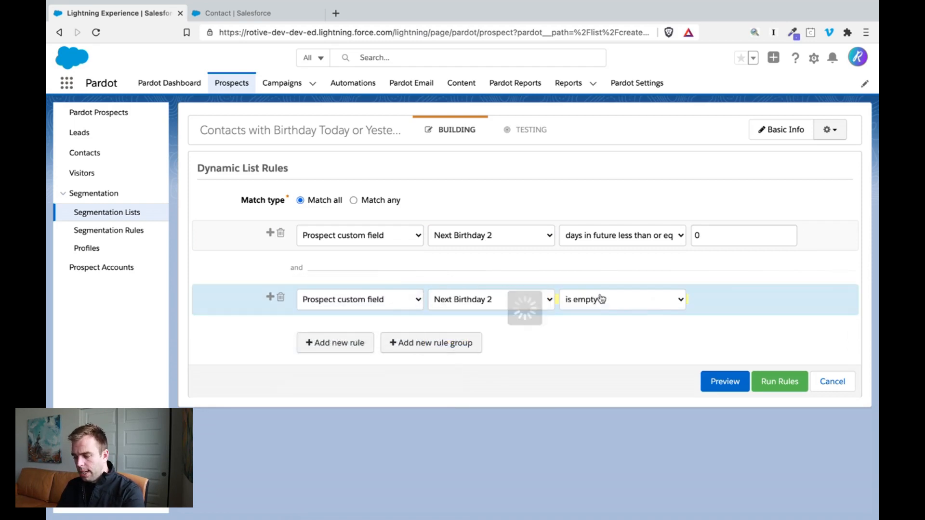
# - Try the second rule's condition as days in future greater than or equal to 1
pyautogui.click(614, 300)
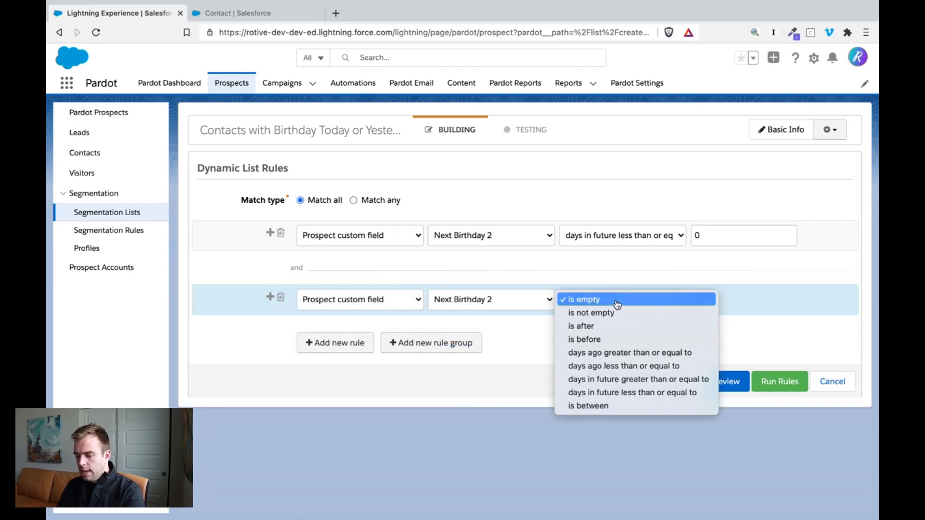
pyautogui.click(659, 367)
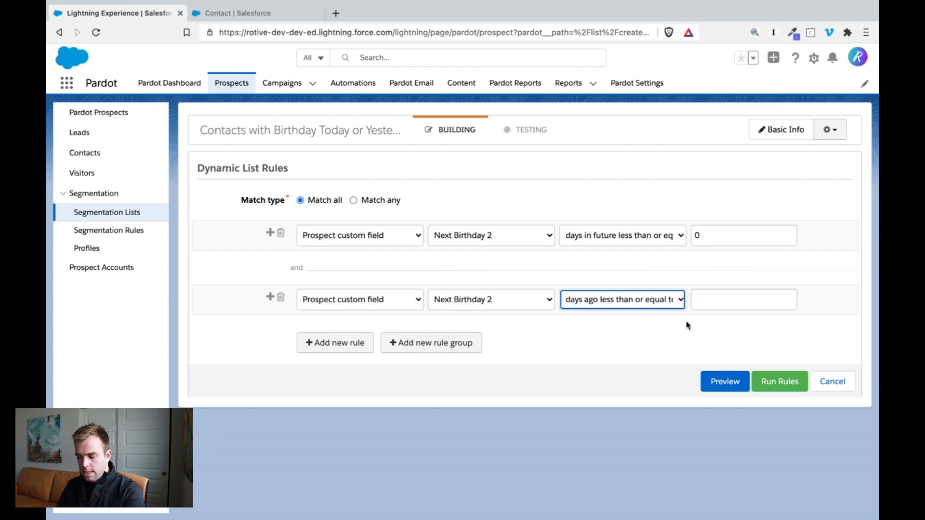
pyautogui.click(677, 302)
pyautogui.click(699, 312)
pyautogui.click(733, 299)
pyautogui.write('1')
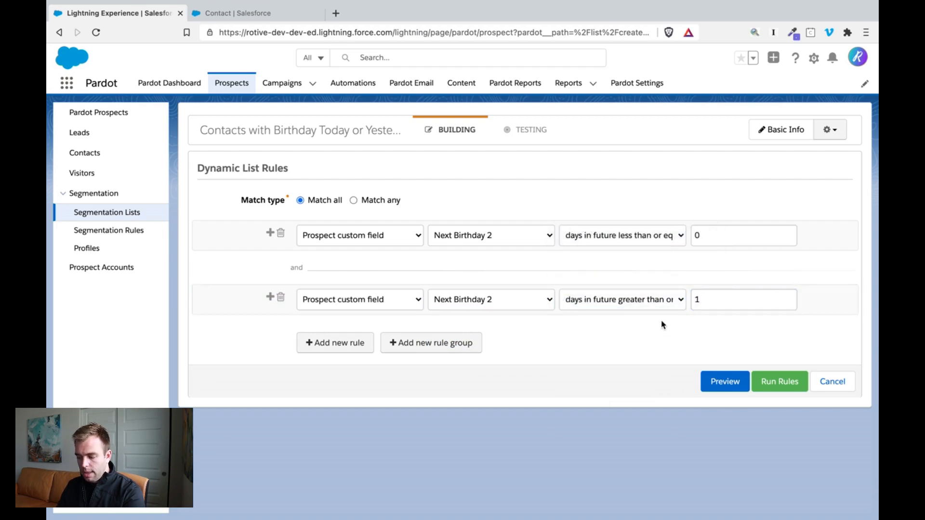
# - Set the second Next Birthday 2 rule to days ago less than or equal to 1, and run the rules to save the list
pyautogui.click(663, 300)
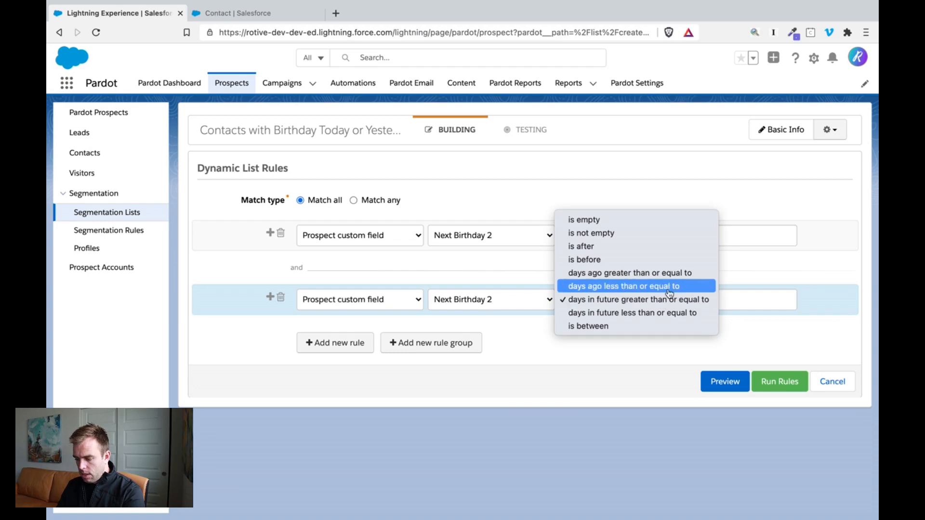
pyautogui.click(670, 287)
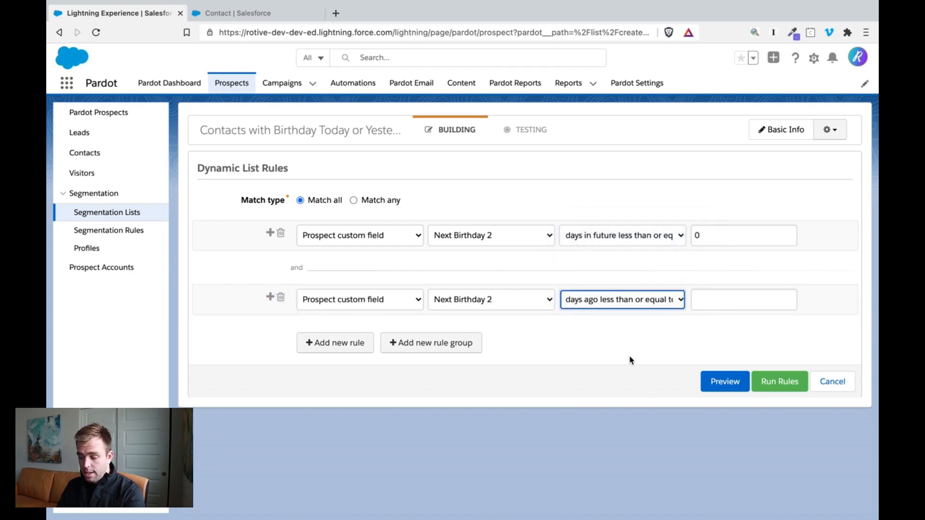
pyautogui.click(709, 306)
pyautogui.write('1')
pyautogui.click(629, 347)
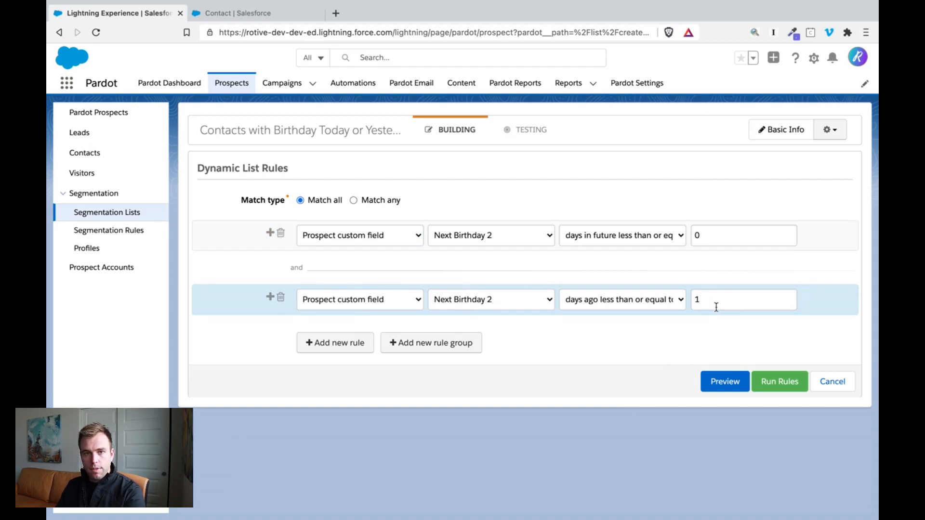
pyautogui.click(780, 386)
pyautogui.click(562, 97)
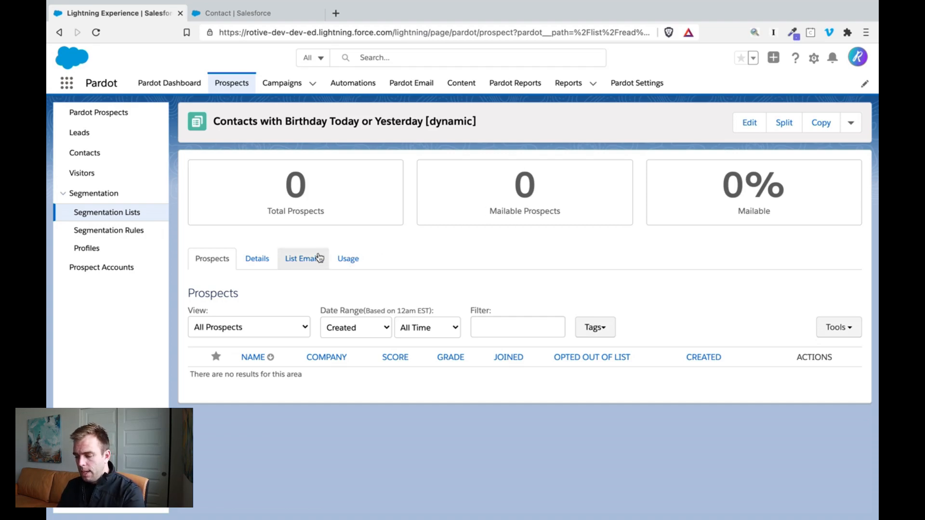
# - Create a new Engagement Studio program and name it "Birthday Campaign 2"
pyautogui.click(367, 87)
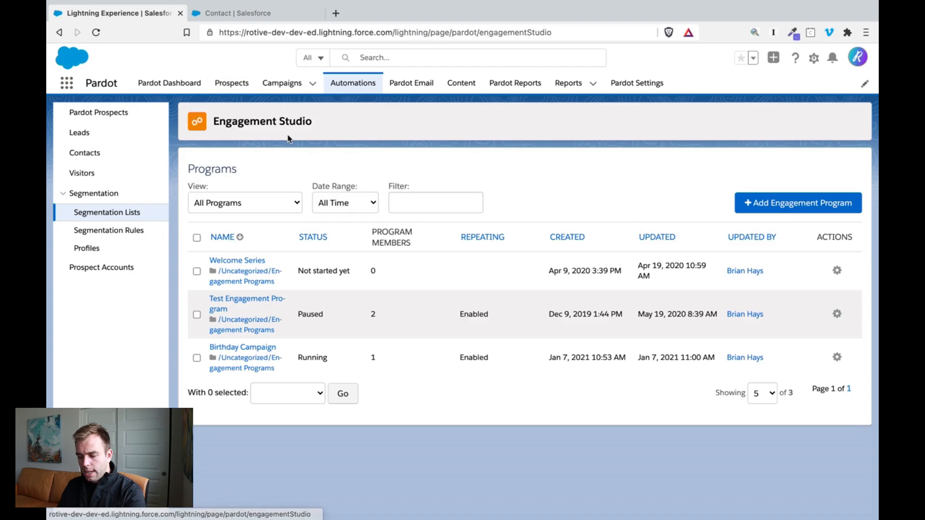
pyautogui.click(791, 207)
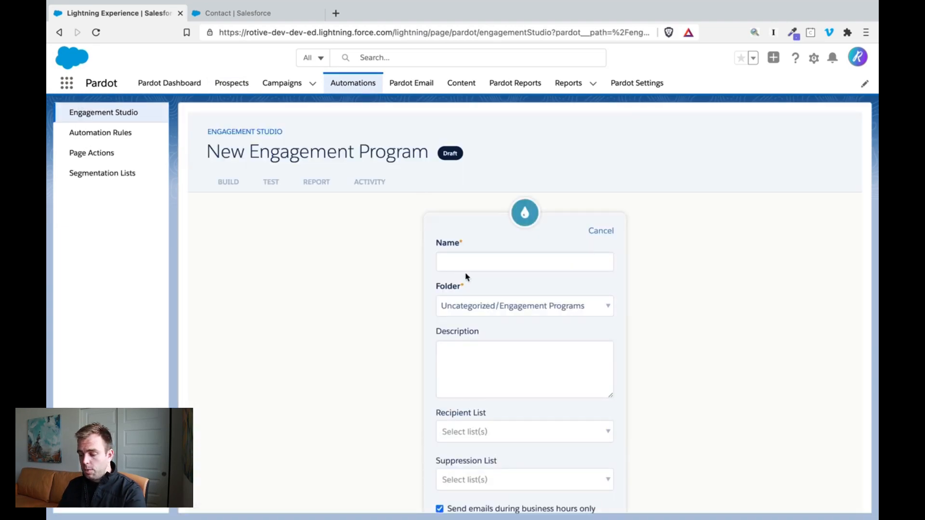
pyautogui.click(465, 260)
pyautogui.write('Birthday ')
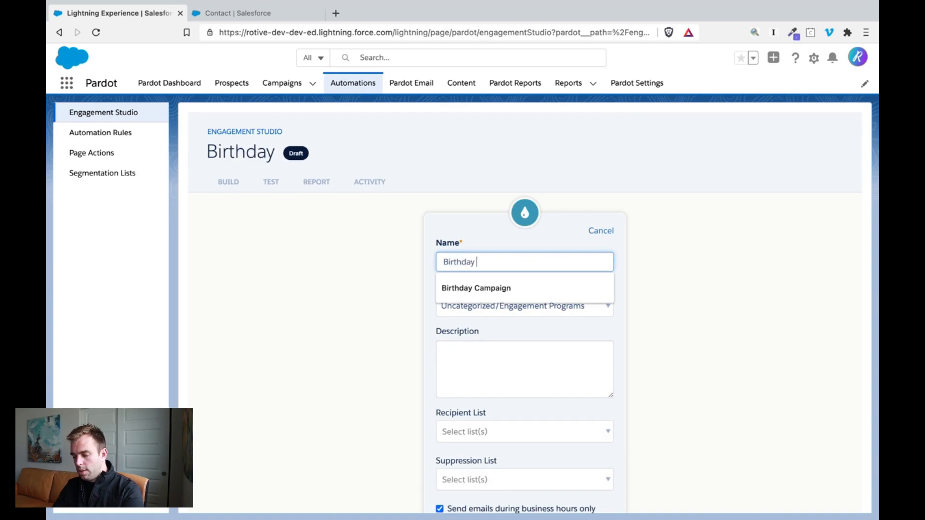
pyautogui.write('Campaign 2')
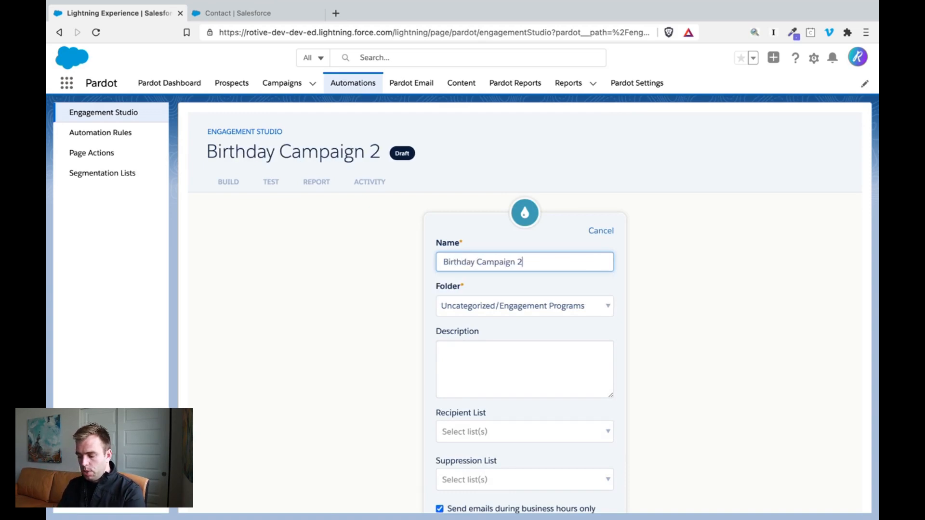
# - Set Contacts with Birthday Today or Yesterday as the program's recipient list and turn off sending emails during business hours only
pyautogui.scroll(-5, 492, 320)
pyautogui.scroll(-2, 494, 320)
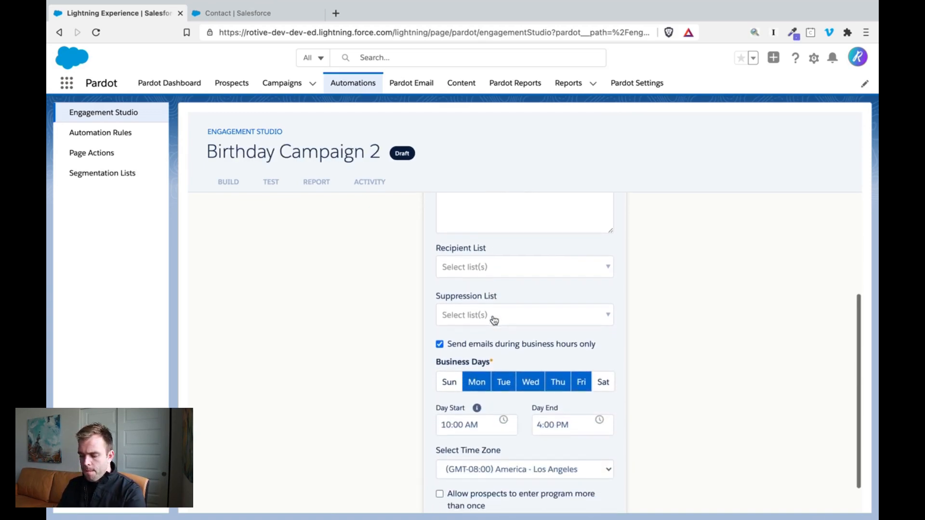
pyautogui.click(505, 271)
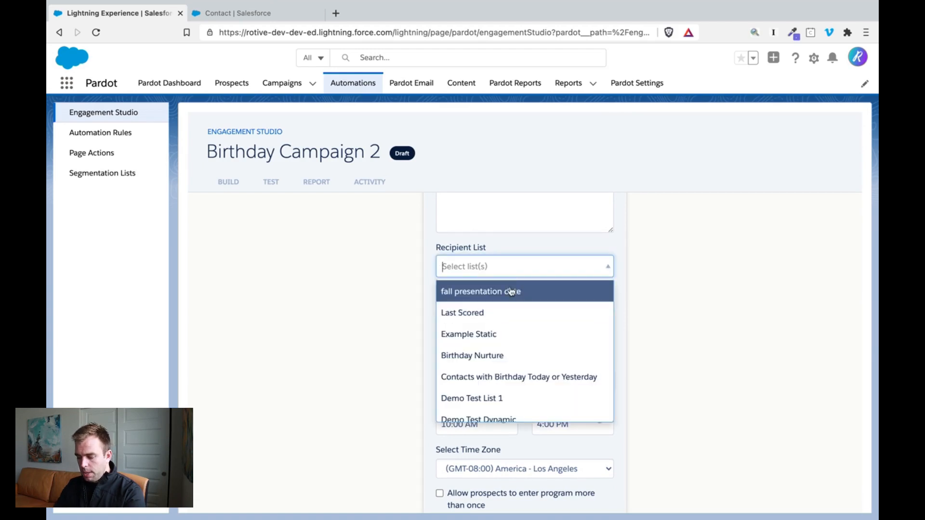
pyautogui.click(540, 376)
pyautogui.scroll(-3, 530, 333)
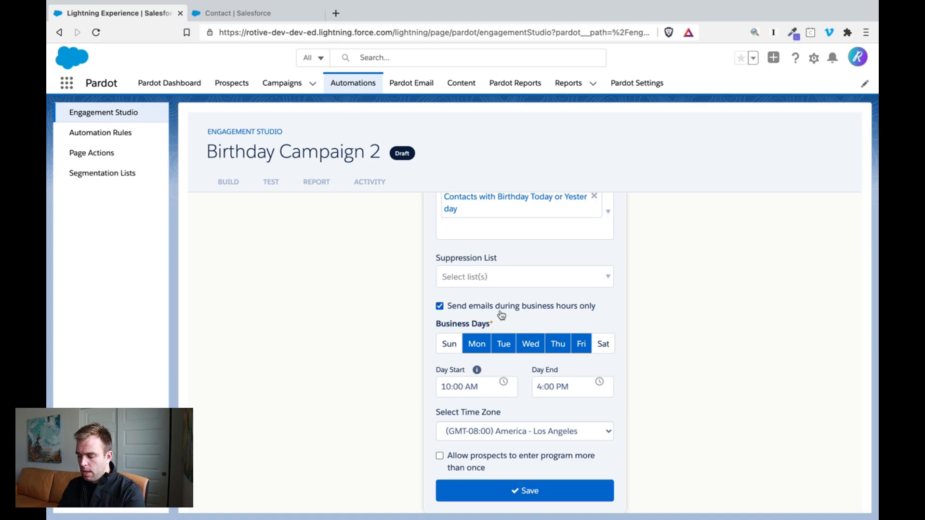
pyautogui.click(444, 309)
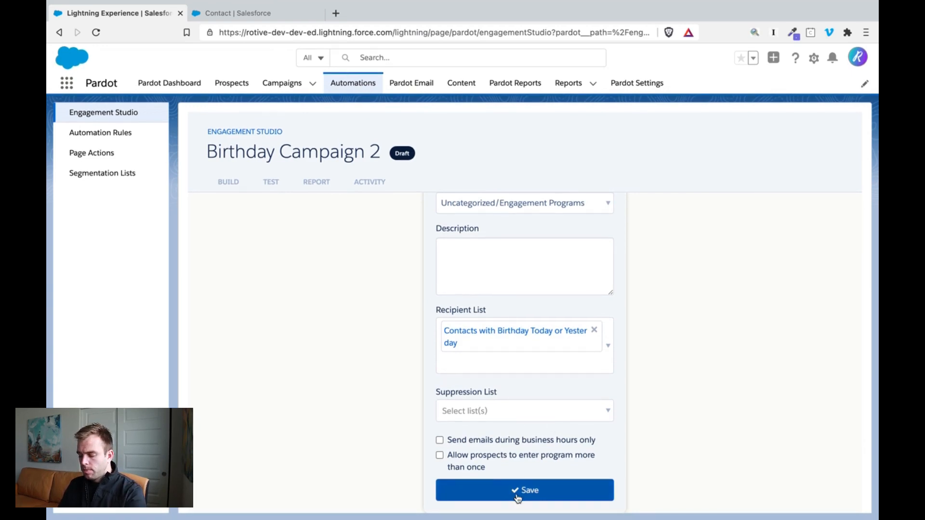
# - Allow prospects to reenter the program after 7 days with unlimited entries, and save the program
pyautogui.moveTo(457, 458); pyautogui.dragTo(510, 471)
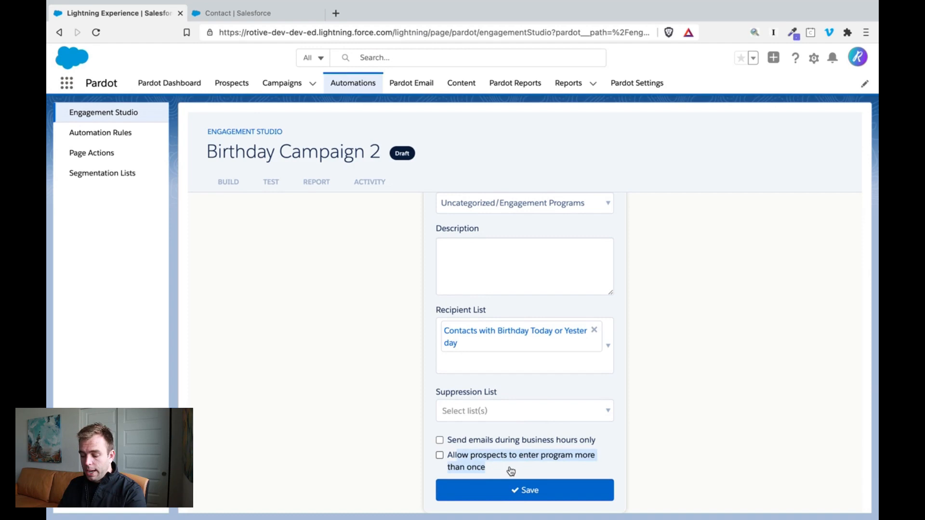
pyautogui.click(439, 455)
pyautogui.scroll(-2, 518, 455)
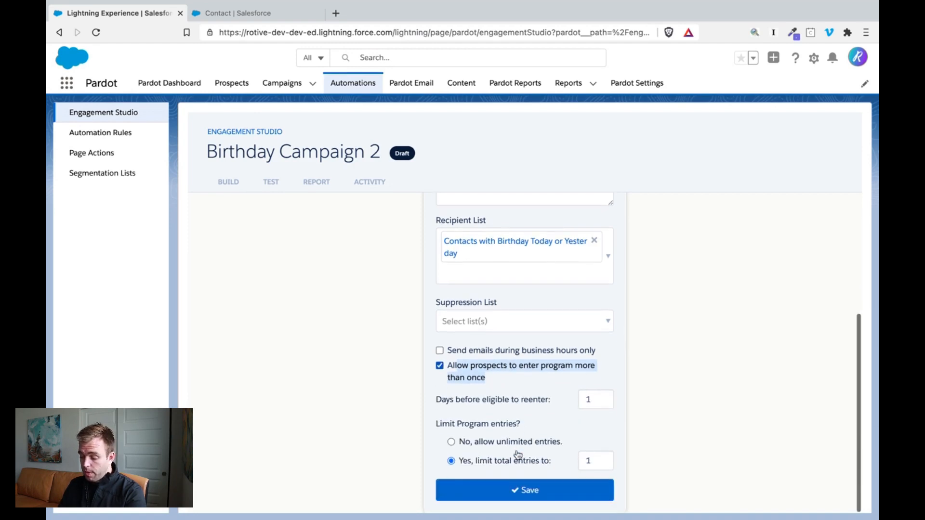
pyautogui.click(589, 399)
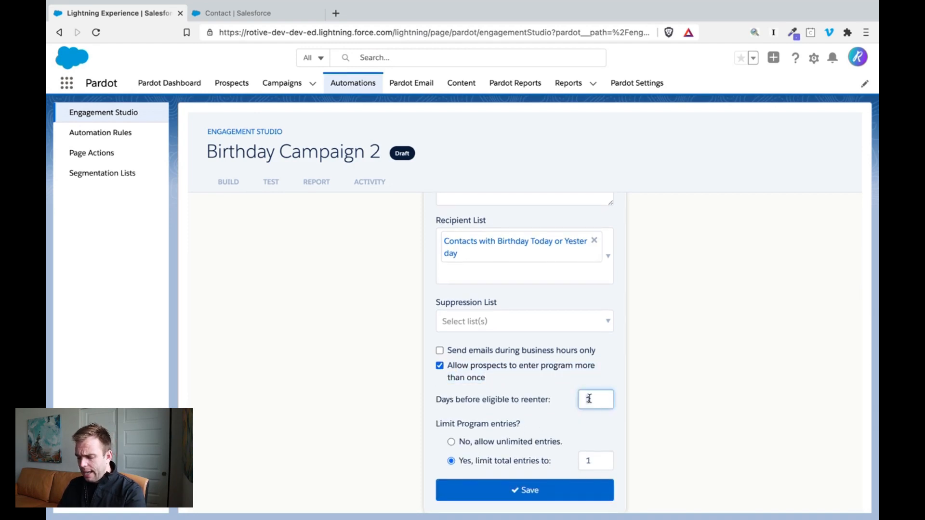
pyautogui.write('7')
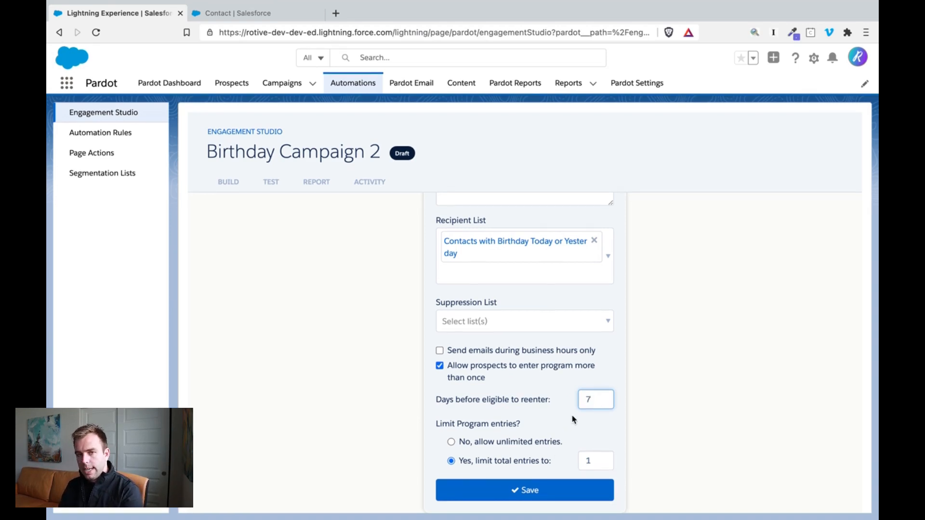
pyautogui.click(538, 444)
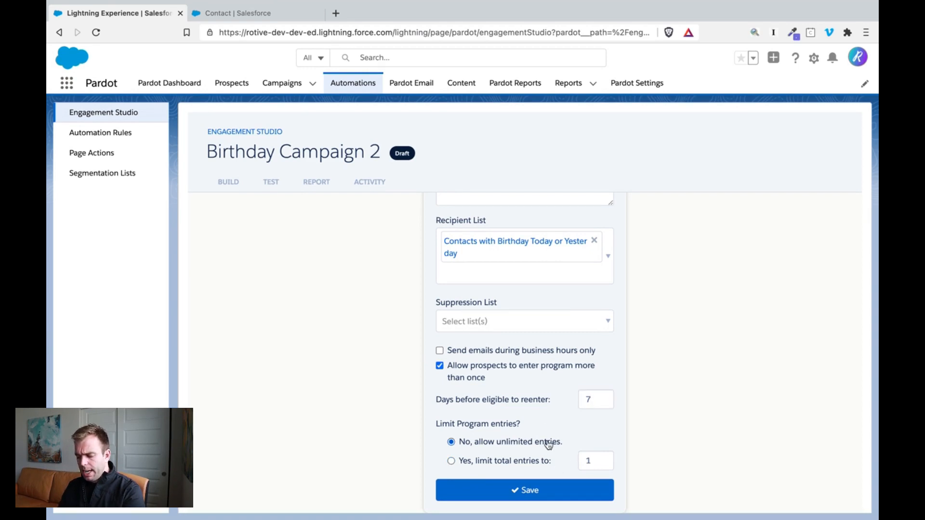
pyautogui.click(537, 490)
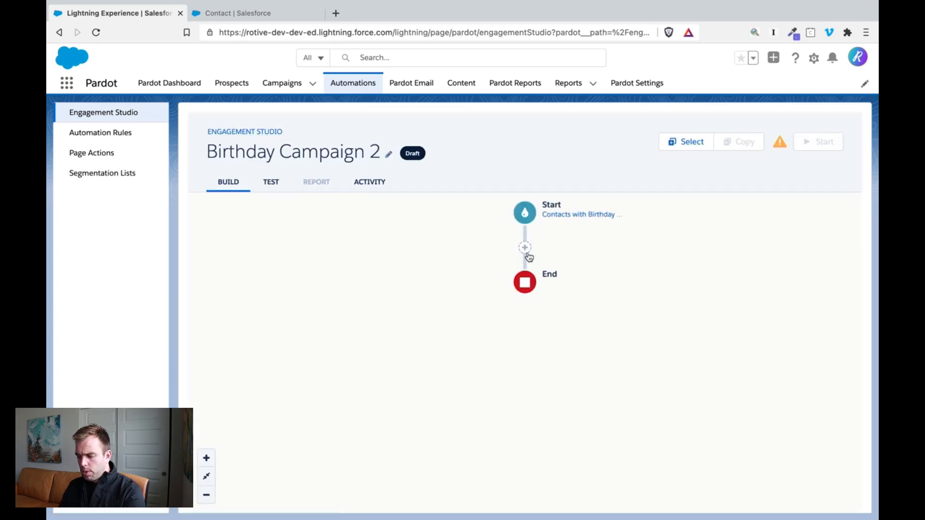
# - Add a Send Email action between Start and End that uses the Design Test email template, and save it
pyautogui.click(529, 258)
pyautogui.click(501, 294)
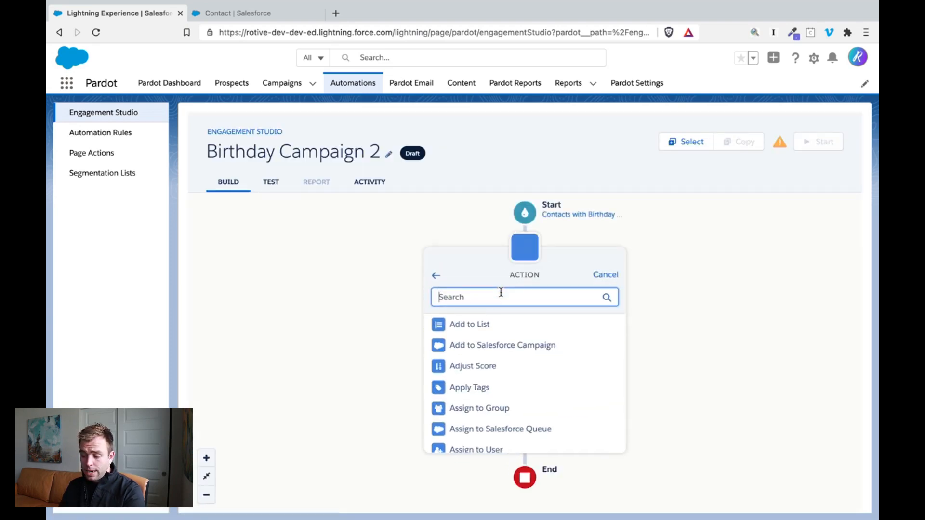
pyautogui.write('send')
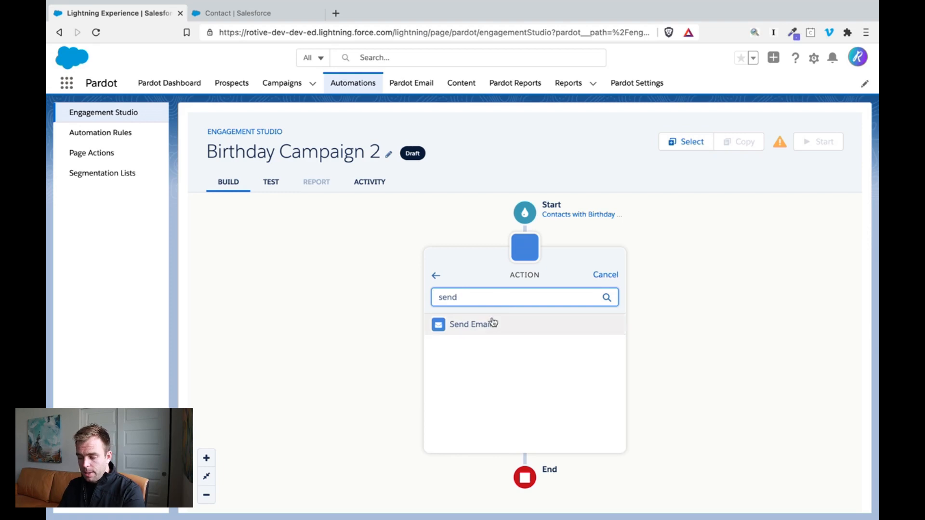
pyautogui.click(494, 322)
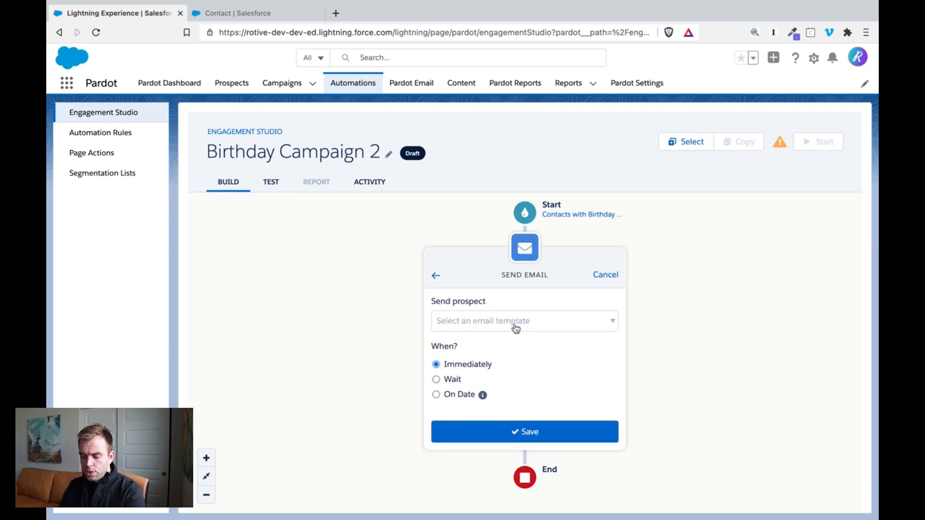
pyautogui.click(516, 328)
pyautogui.click(519, 369)
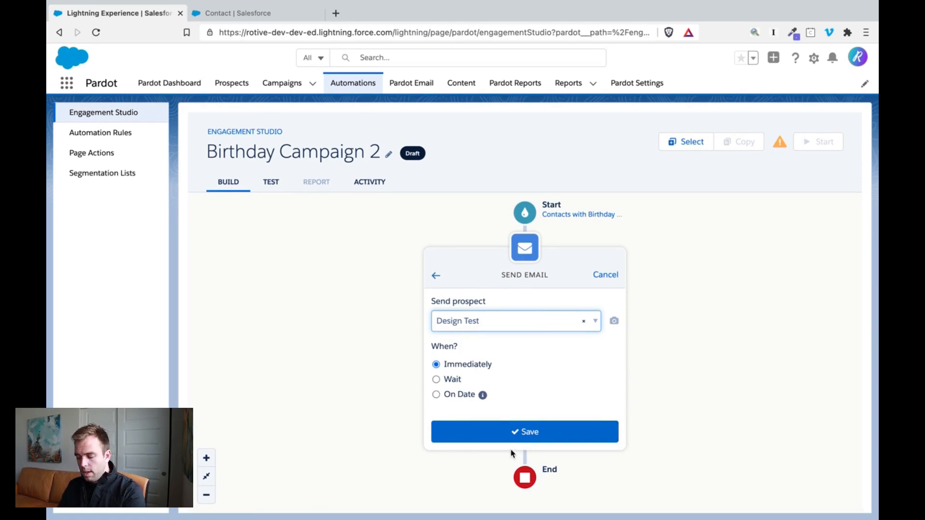
pyautogui.click(530, 440)
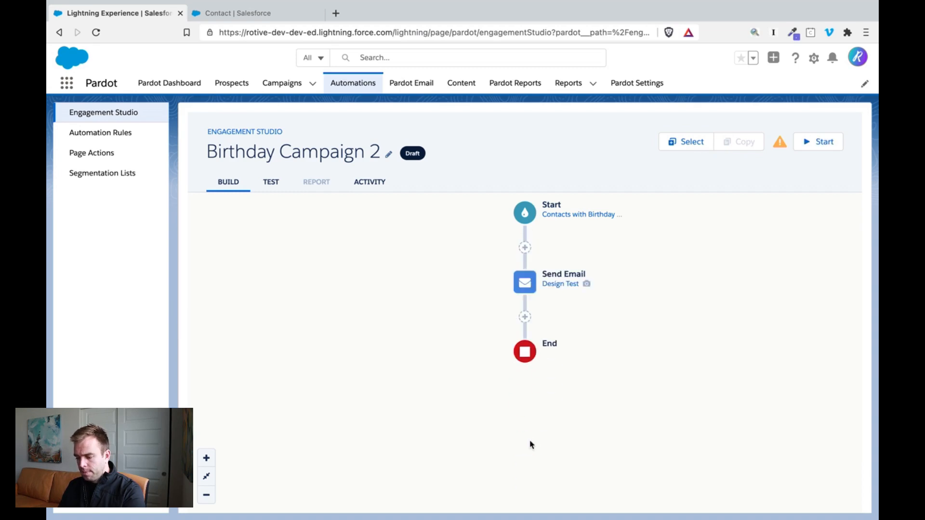
# - Add a Change Prospect Field Value action after the Send Email step
pyautogui.click(527, 323)
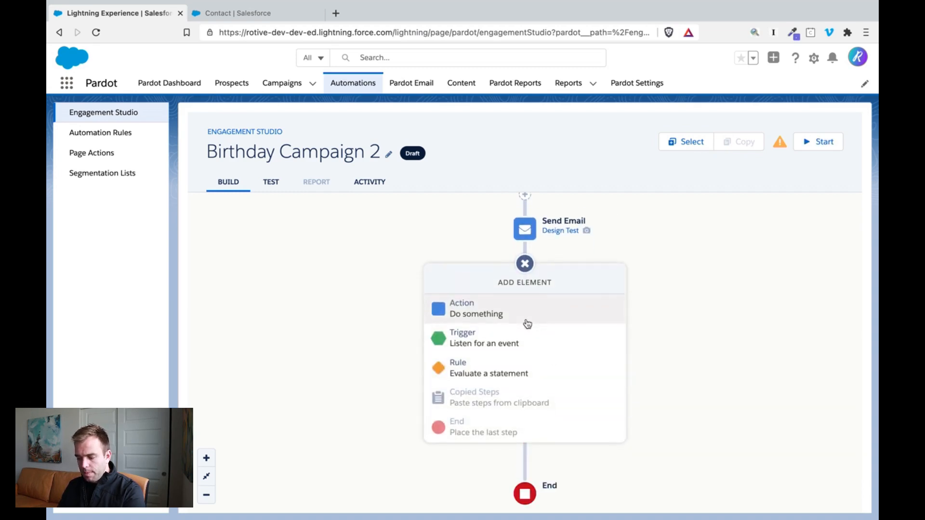
pyautogui.click(516, 316)
pyautogui.write('up')
pyautogui.press('BackSpace')
pyautogui.press('BackSpace')
pyautogui.write('cha')
pyautogui.click(530, 340)
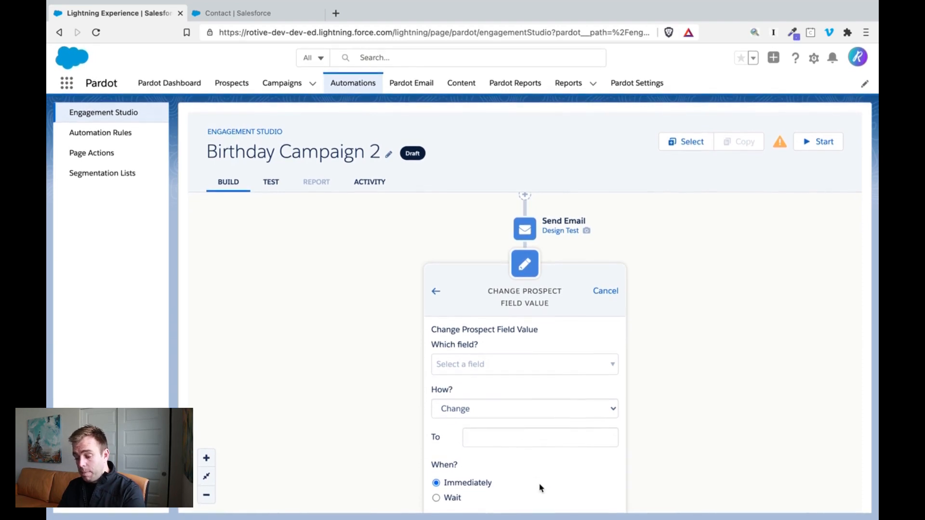
# - Choose Next Birthday 2 as the prospect field that the new action changes
pyautogui.scroll(-1, 716, 440)
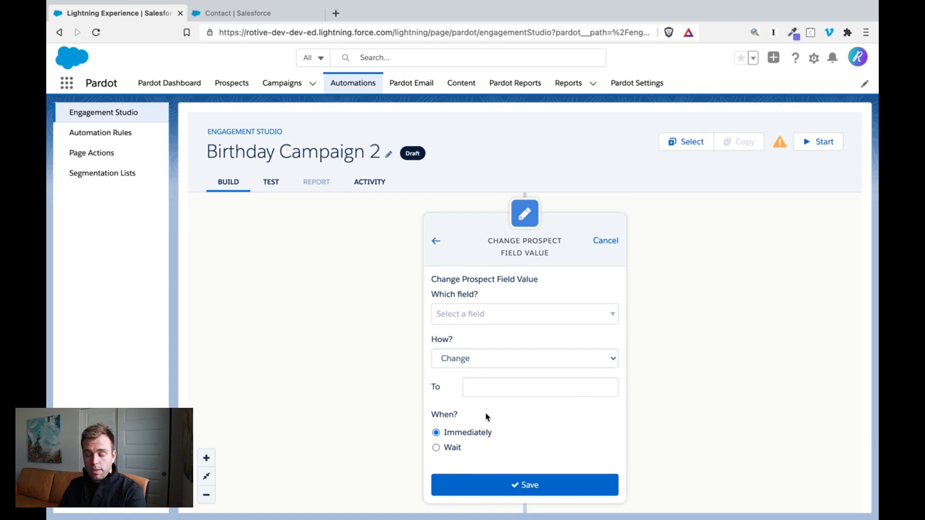
pyautogui.click(498, 317)
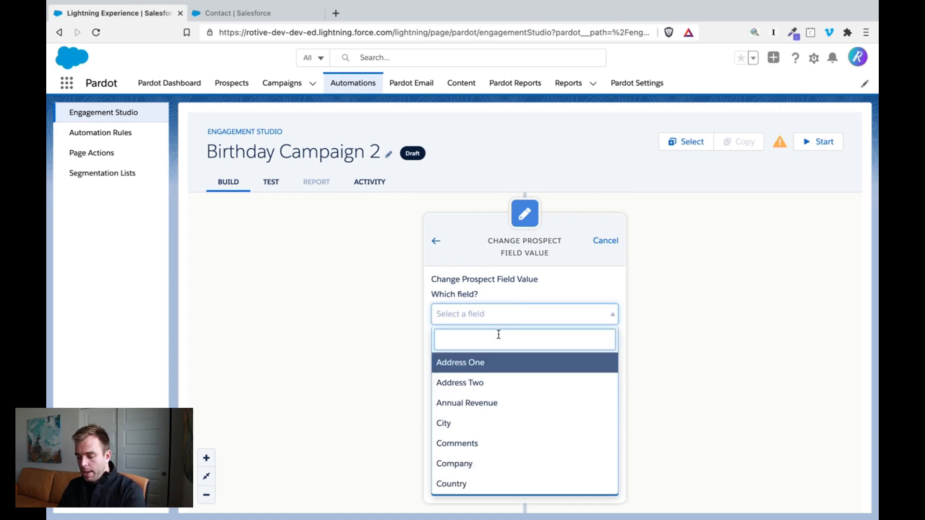
pyautogui.write('b')
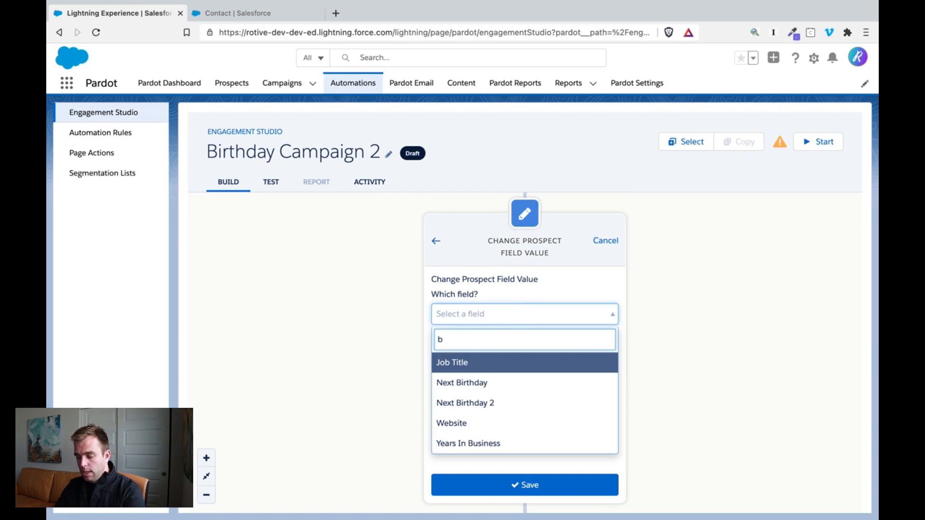
pyautogui.click(495, 404)
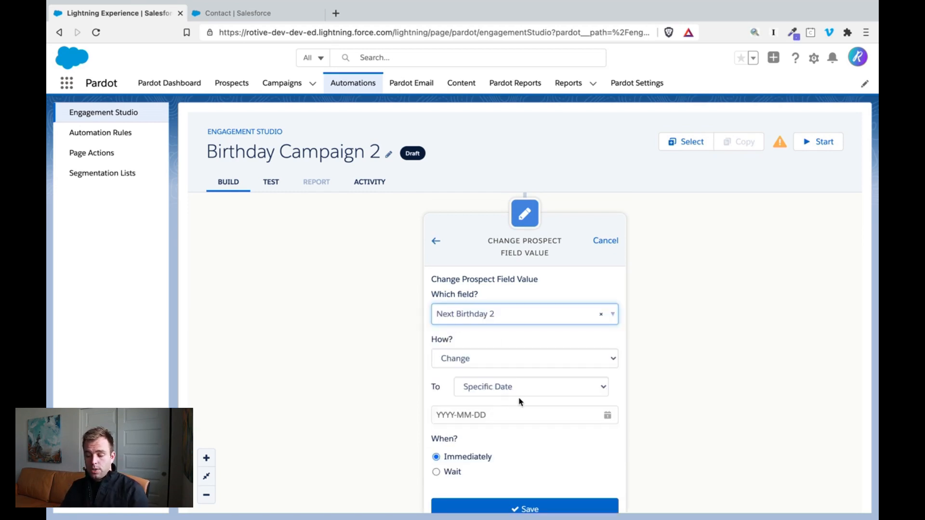
# - Set the Next Birthday 2 change to use Today as its value and wait 1 day before it runs
pyautogui.click(518, 392)
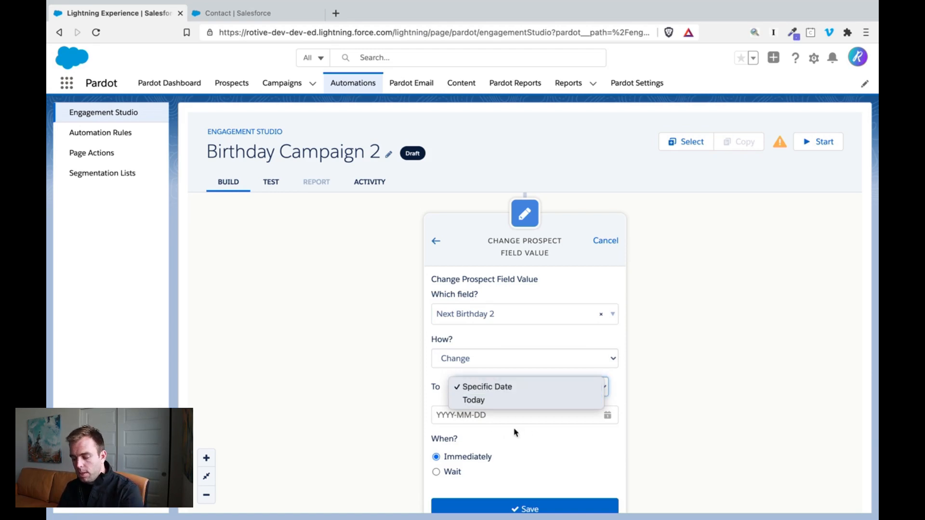
pyautogui.click(474, 400)
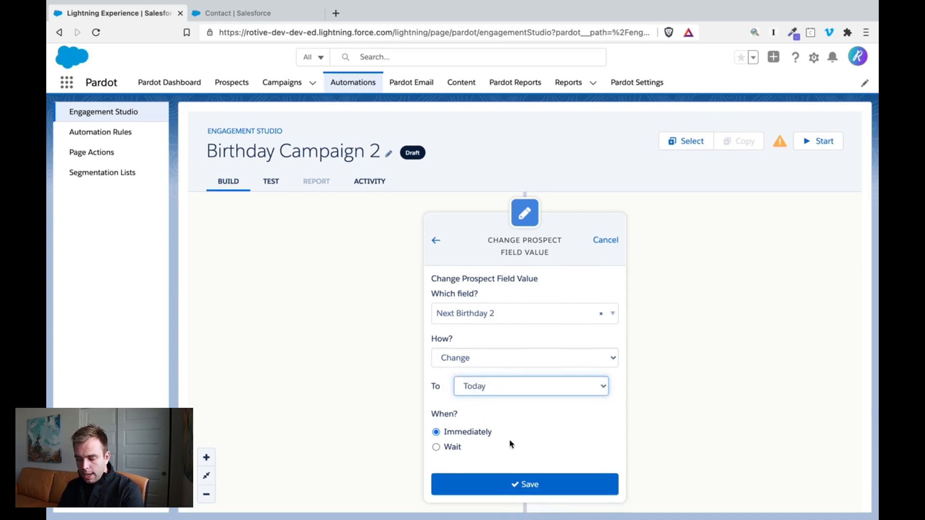
pyautogui.click(436, 448)
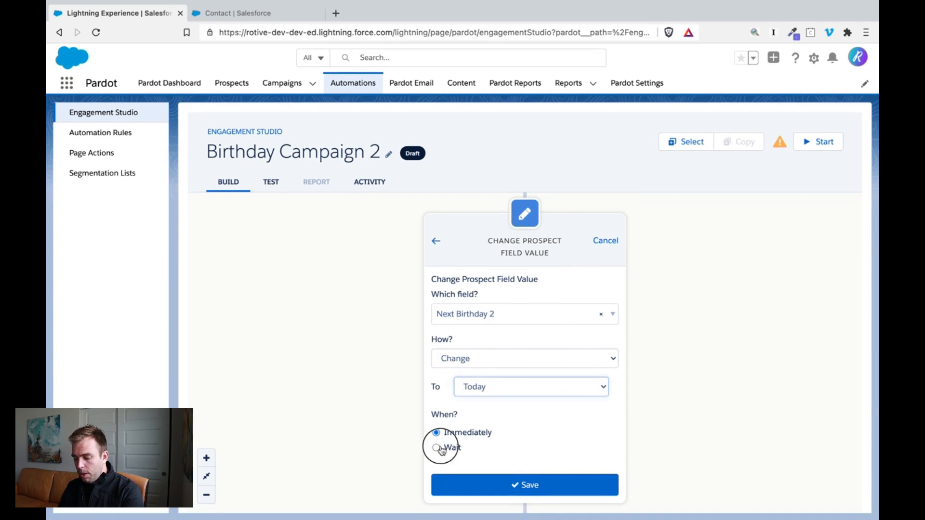
pyautogui.click(492, 467)
pyautogui.write('1')
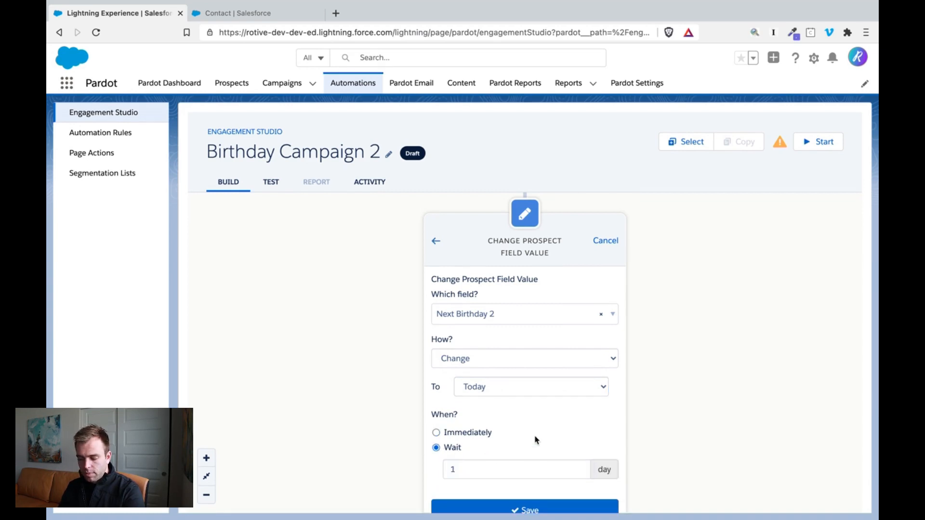
# - Switch the new Next Birthday 2 value to the specific date 2021-01-01 and save the action
pyautogui.click(516, 387)
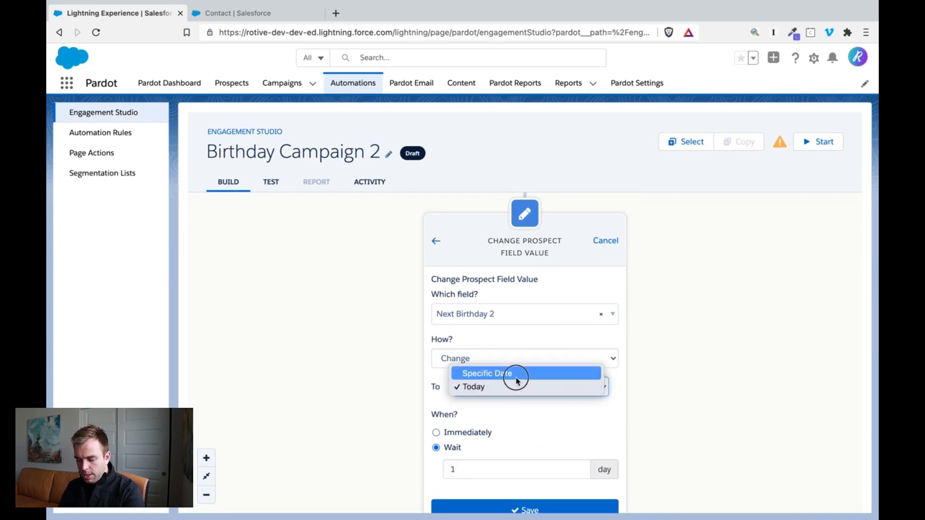
pyautogui.click(511, 376)
pyautogui.click(497, 415)
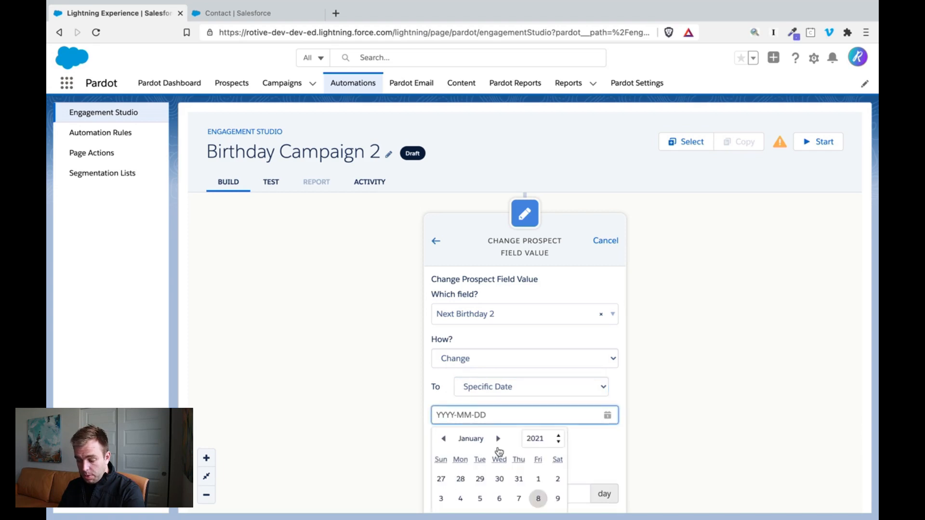
pyautogui.click(539, 479)
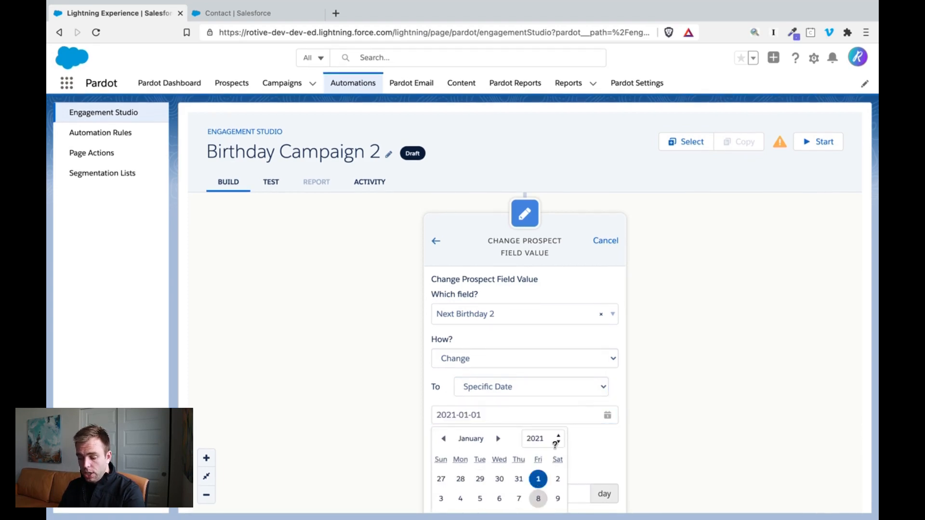
pyautogui.click(606, 465)
pyautogui.scroll(-3, 638, 428)
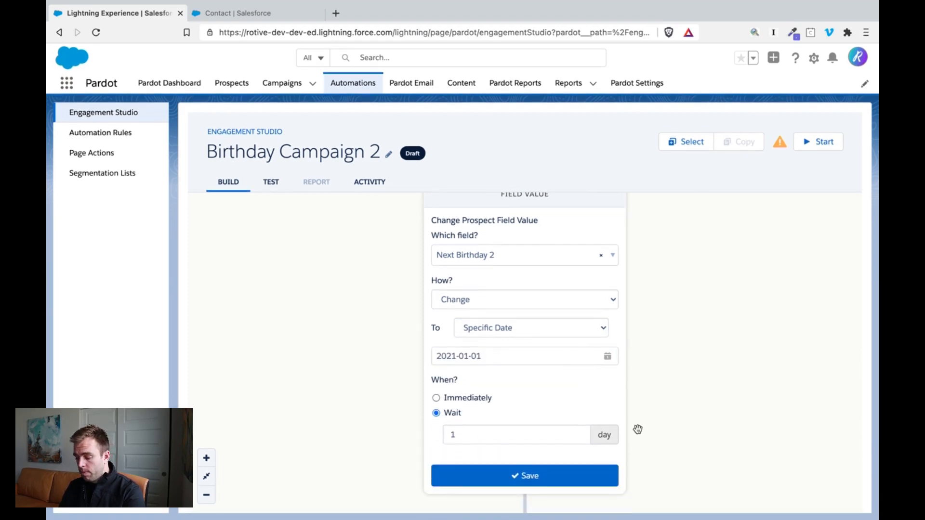
pyautogui.click(489, 477)
pyautogui.moveTo(625, 277); pyautogui.dragTo(641, 326)
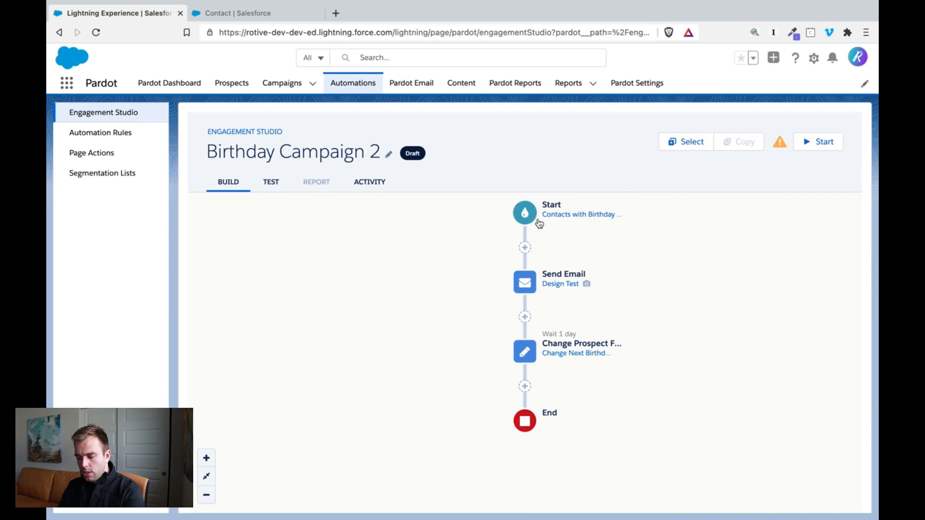